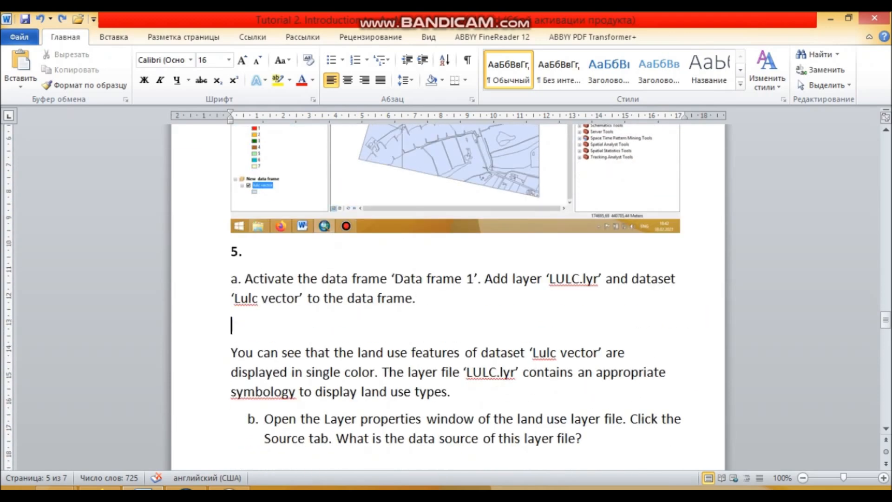
Look over the map's data frames in ArcMap and read the instructions of exercise 5 in the Word tutorial
click(185, 488)
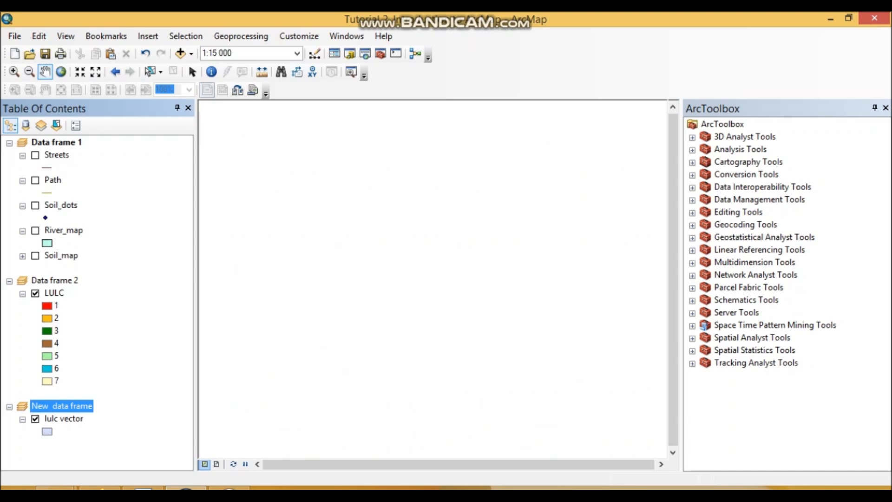
click(56, 142)
right_click(38, 280)
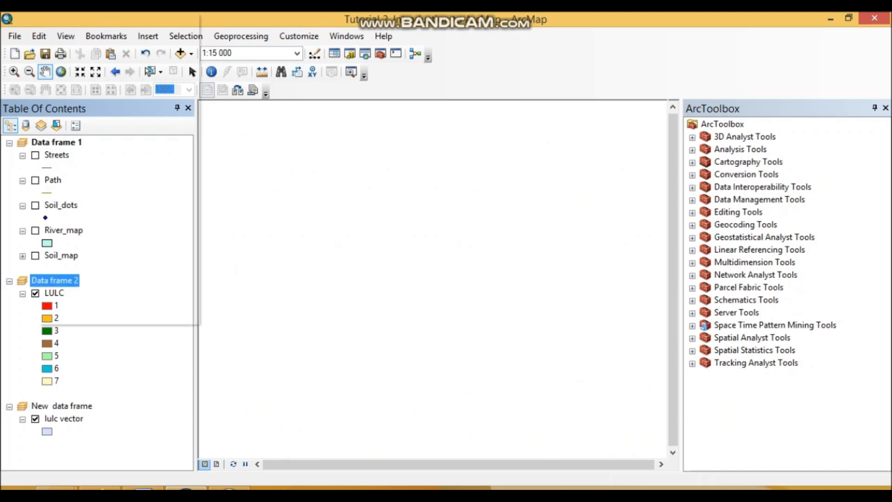
click(51, 406)
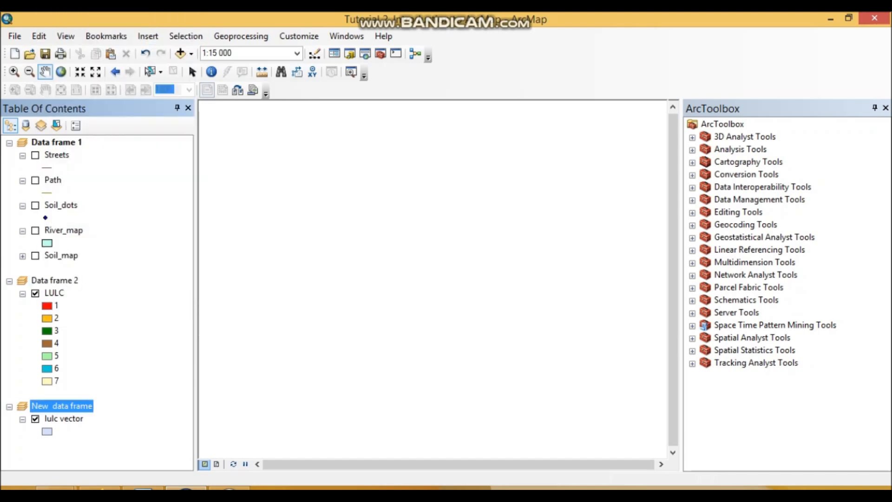
click(56, 142)
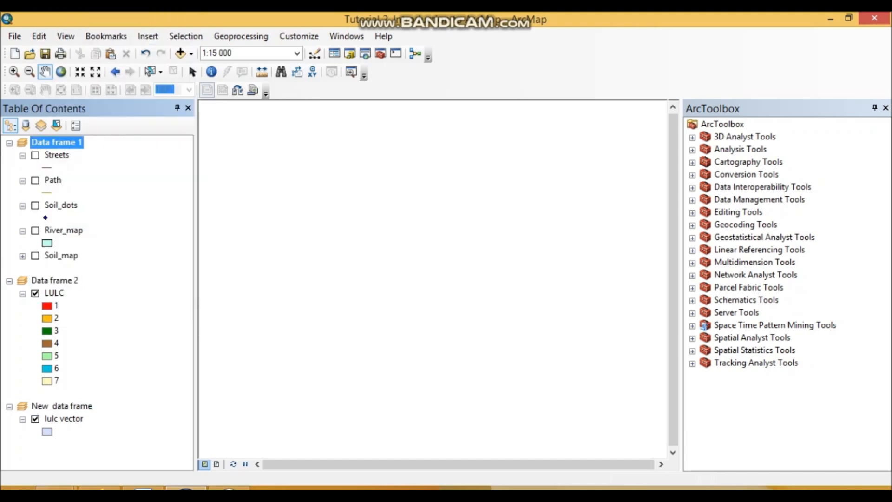
click(142, 489)
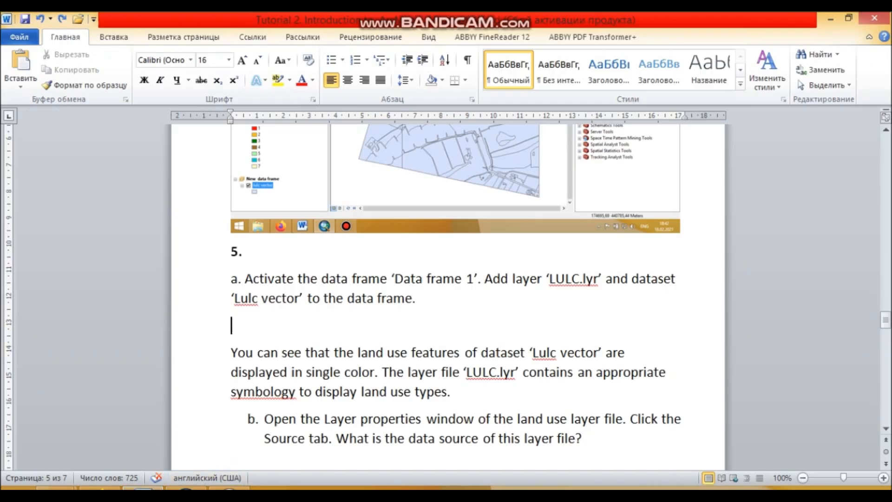
scroll(447, 297, down, 2)
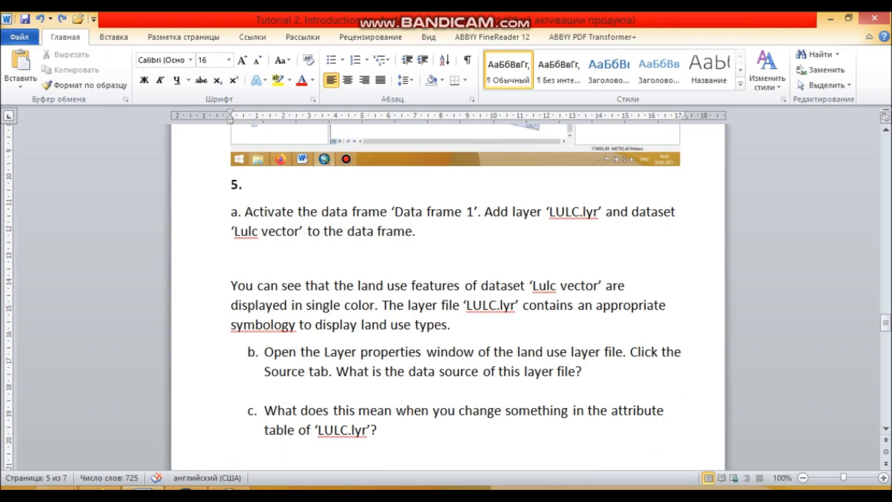
click(262, 232)
Switch to ArcMap and activate the data frame 'Data frame 1'
click(186, 487)
right_click(62, 143)
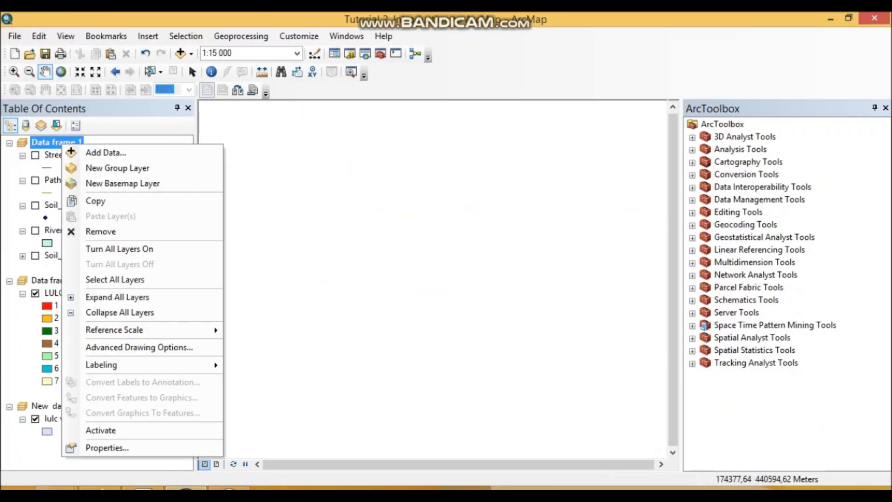
click(106, 430)
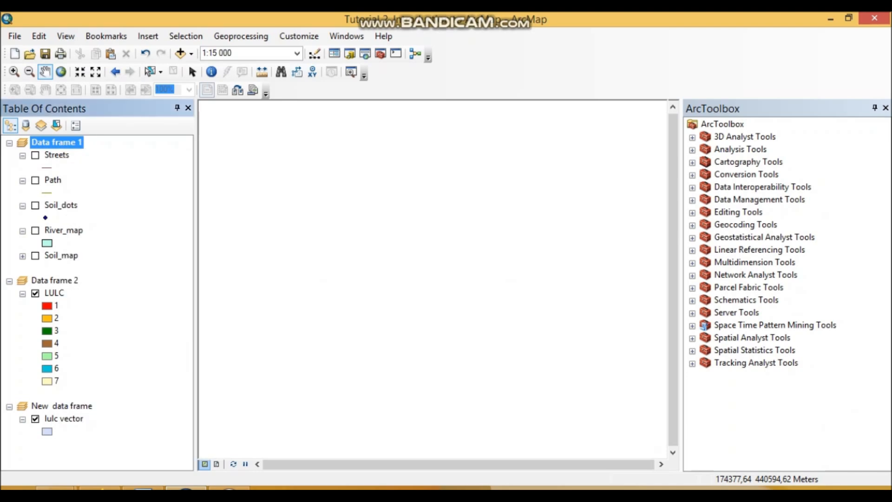
Add LULC.lyr and lulc vector.shp from the Spatial datasets folder to Data frame 1
right_click(53, 143)
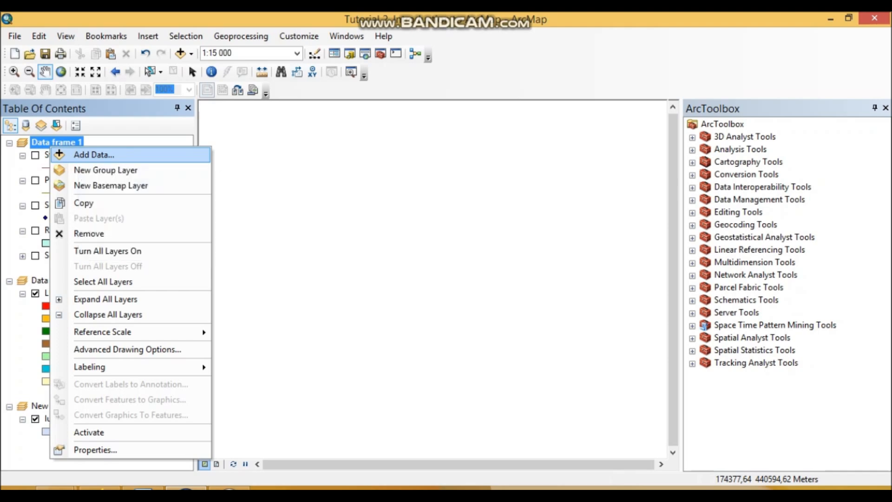
click(93, 155)
click(307, 242)
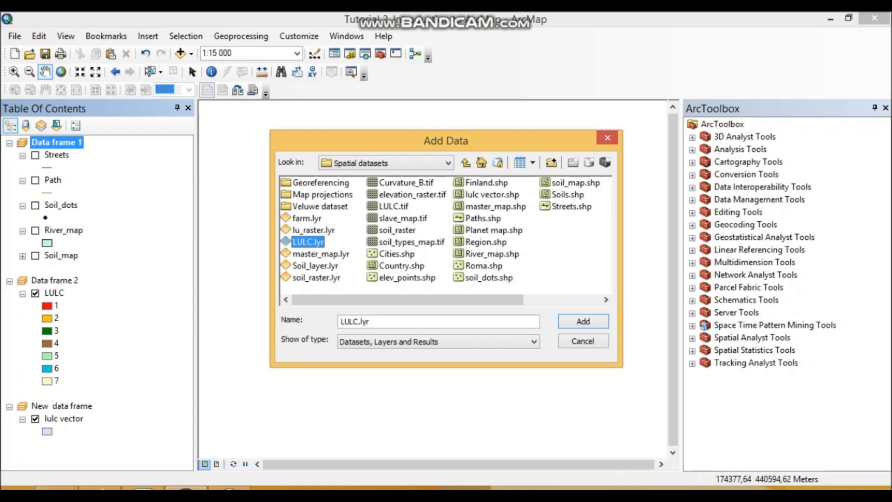
ctrl+click(491, 194)
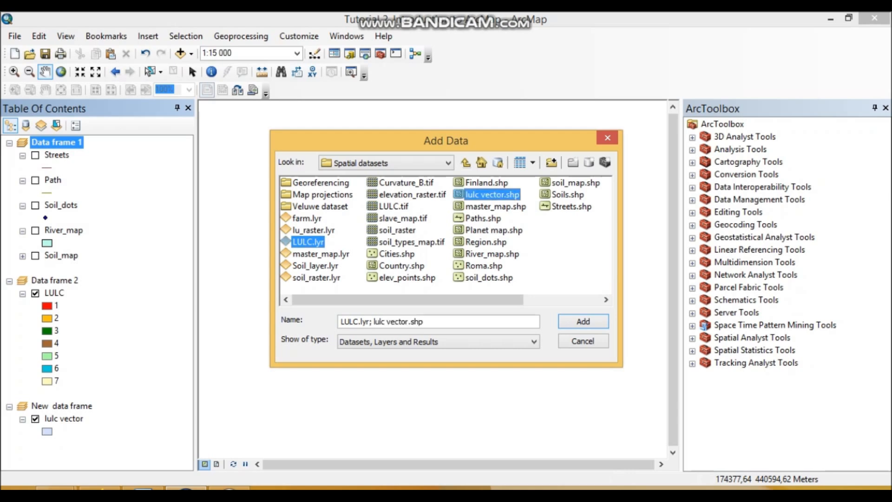
key(Return)
Inspect the layer properties of the newly added LULC layer in Data frame 1
click(56, 230)
right_click(57, 230)
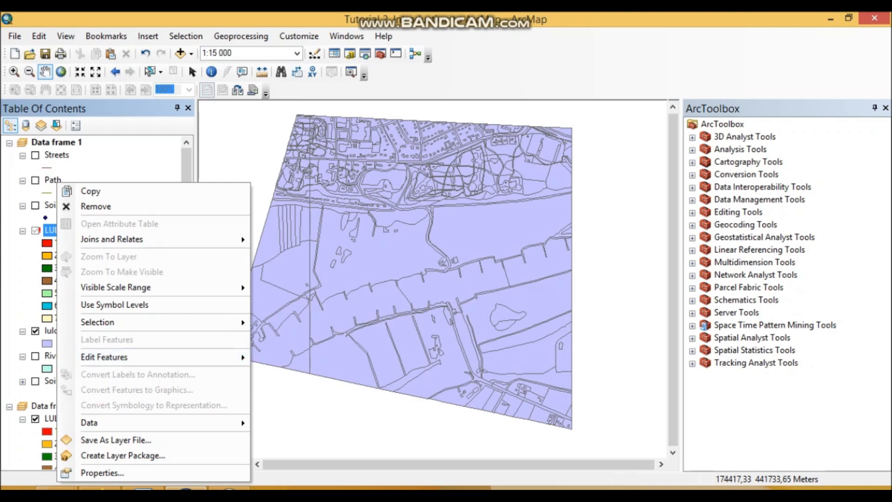
click(102, 472)
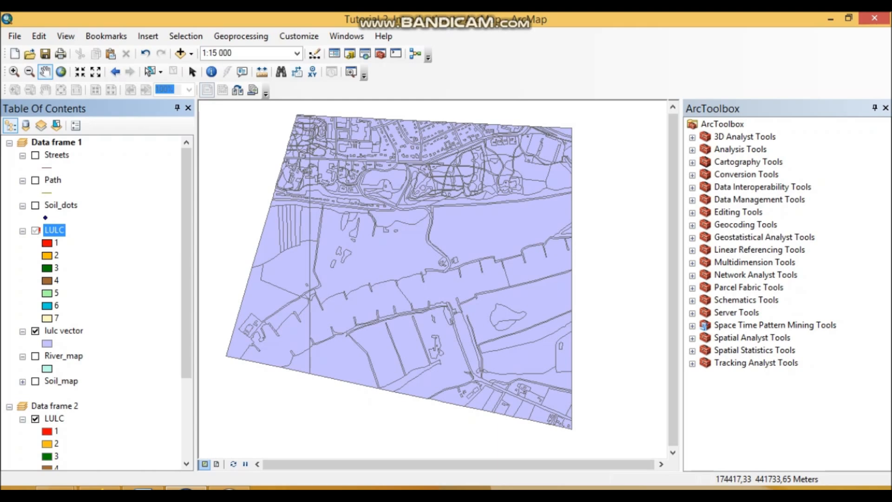
Repair the data source of the LULC layer in Data frame 1 by linking it to lulc vector.shp
right_click(54, 230)
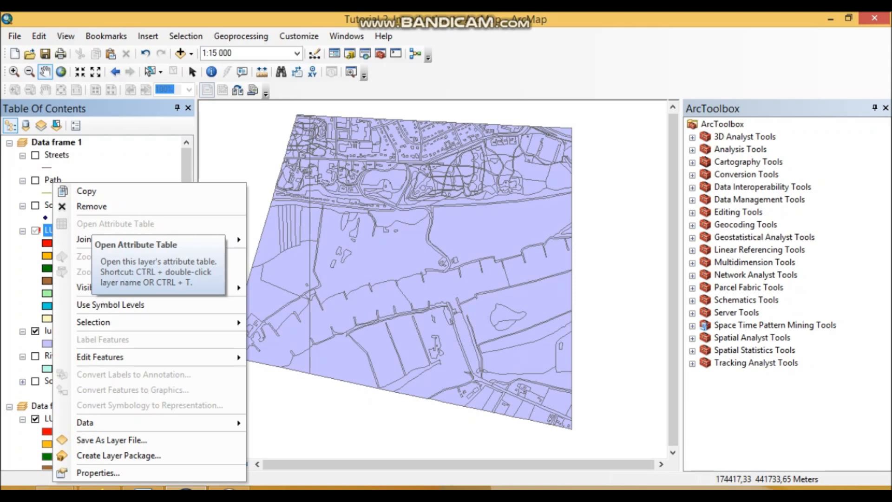
mouse_move(139, 423)
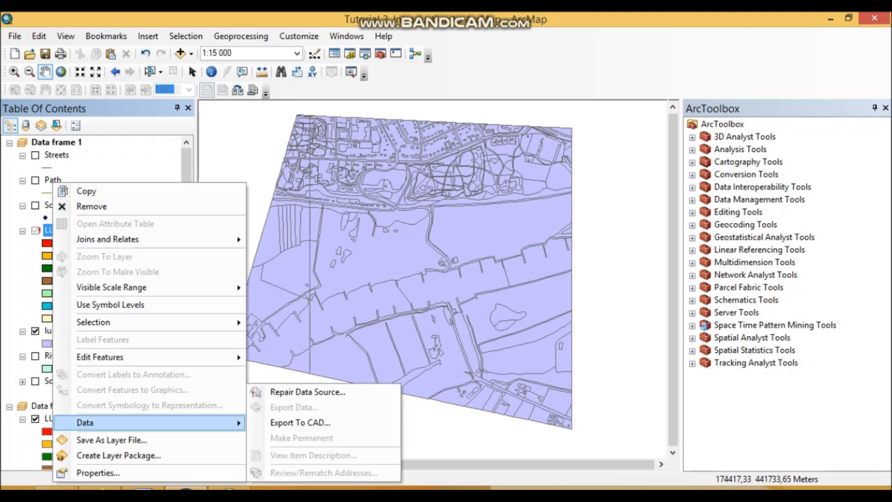
click(308, 391)
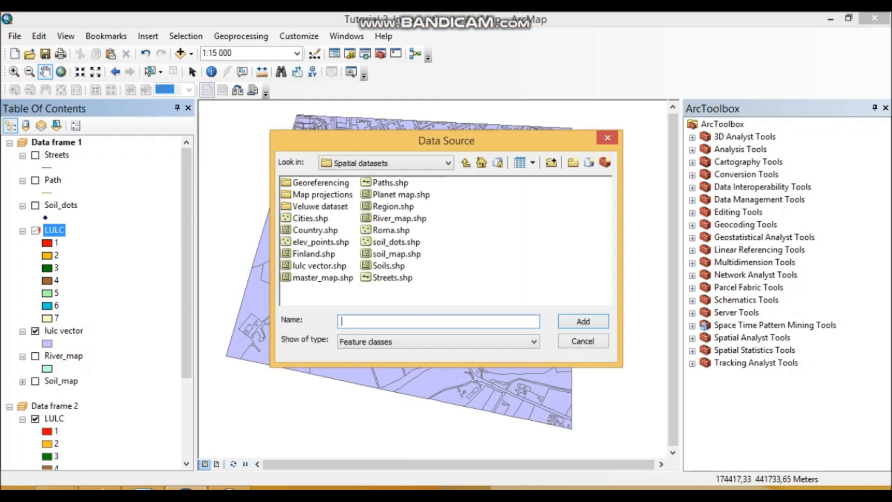
click(319, 266)
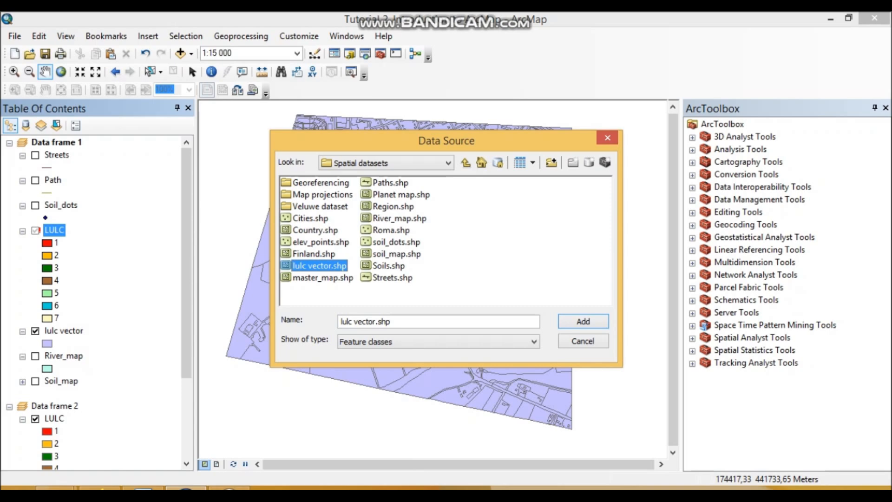
click(583, 321)
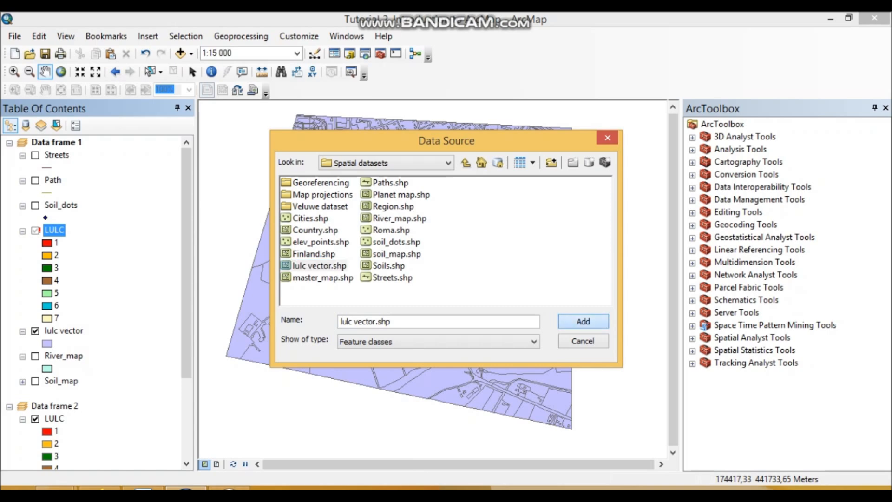
Symbolize the LULC layer by unique values of the Code field, adding all values with a green-to-red color ramp and excluding all other values
right_click(54, 230)
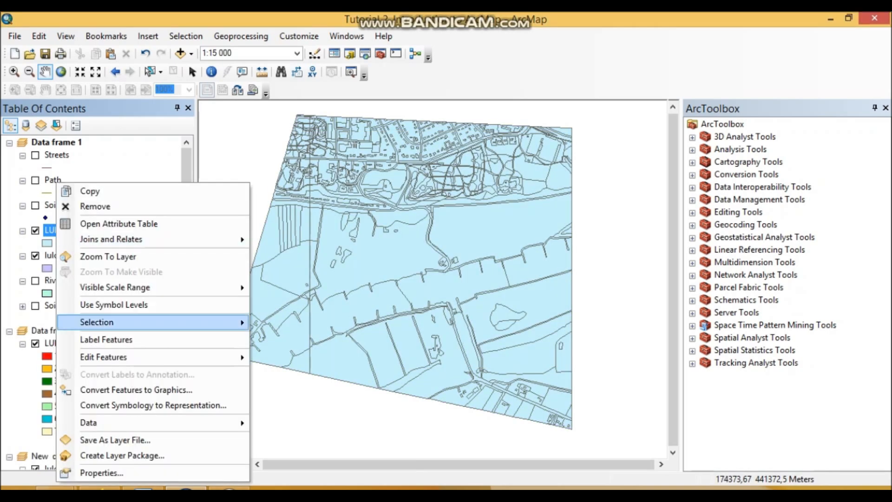
click(79, 472)
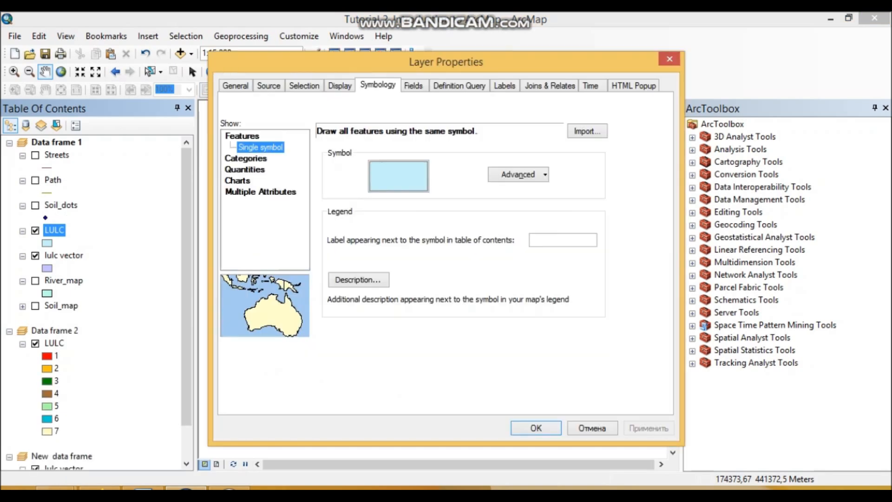
click(246, 158)
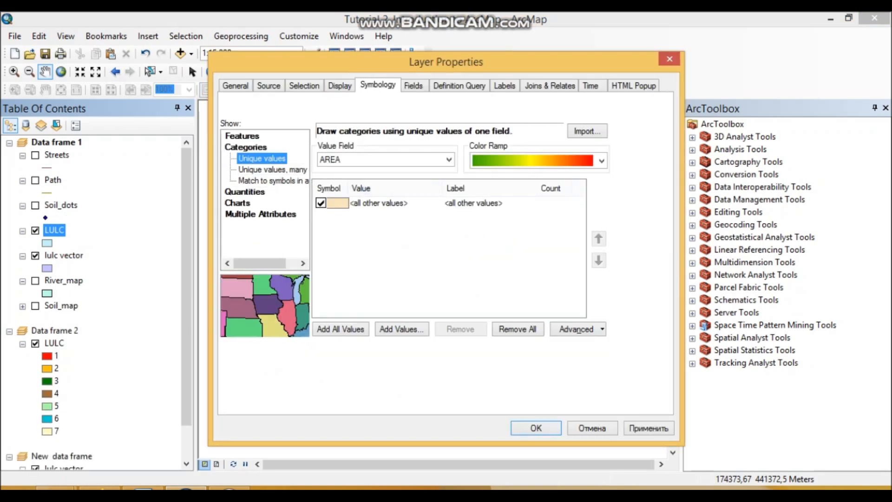
click(321, 203)
click(449, 160)
click(377, 199)
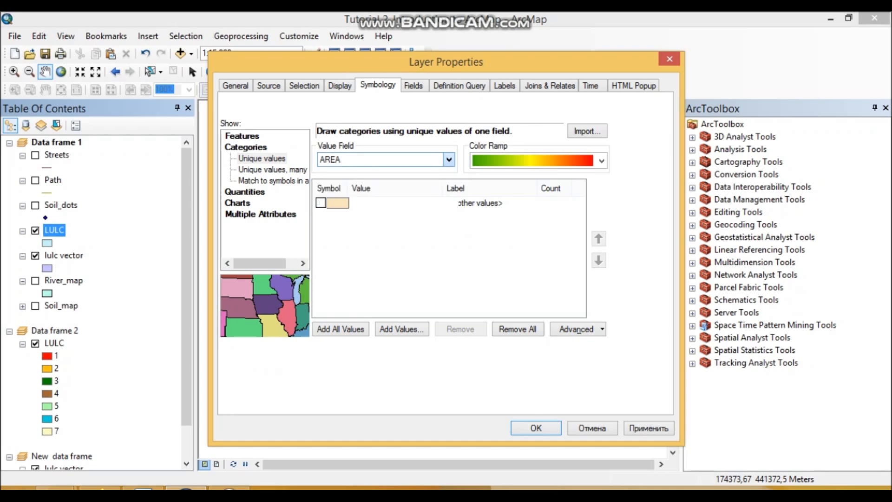
click(341, 329)
click(601, 160)
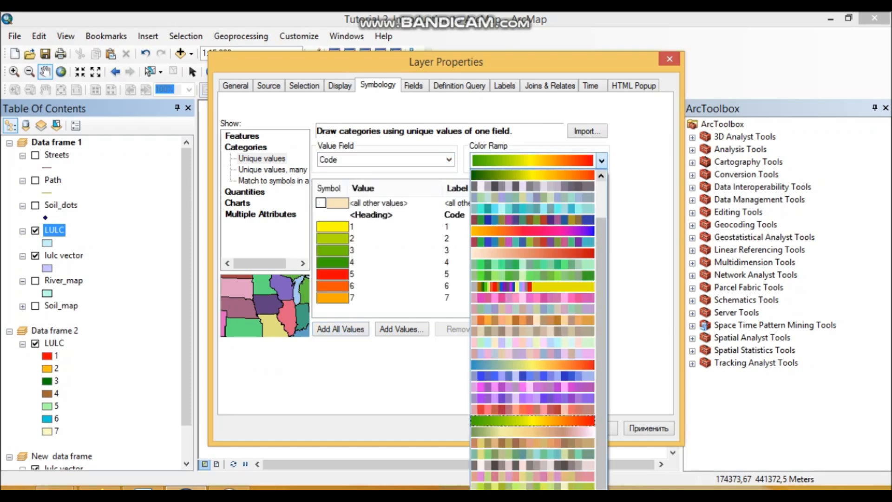
click(532, 377)
click(535, 428)
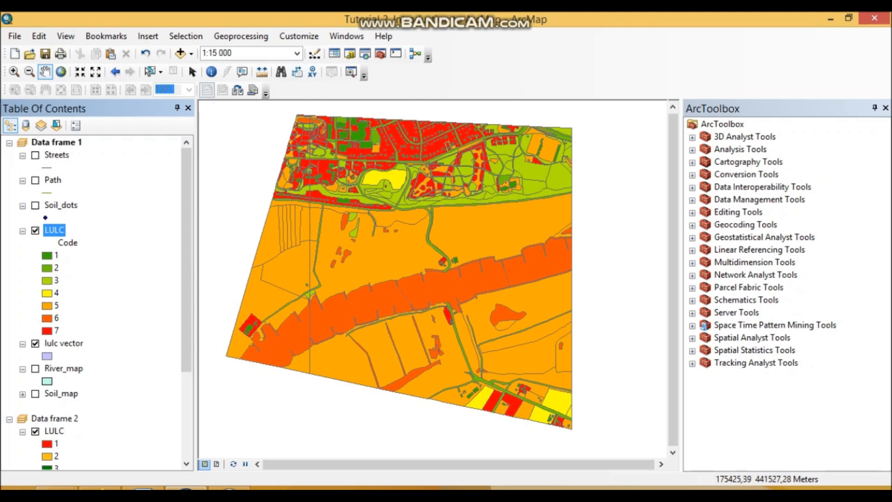
Capture the ArcMap screen and paste the screenshot into the Word tutorial below task 5a
click(64, 343)
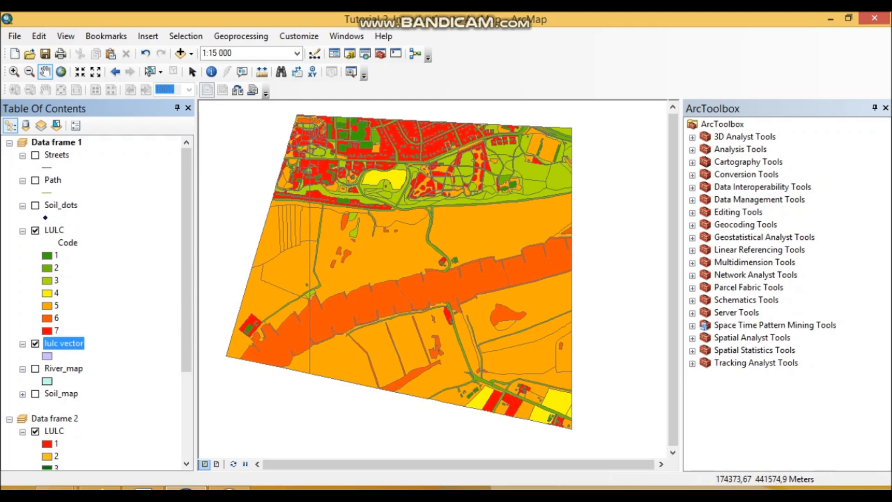
click(143, 488)
click(143, 488)
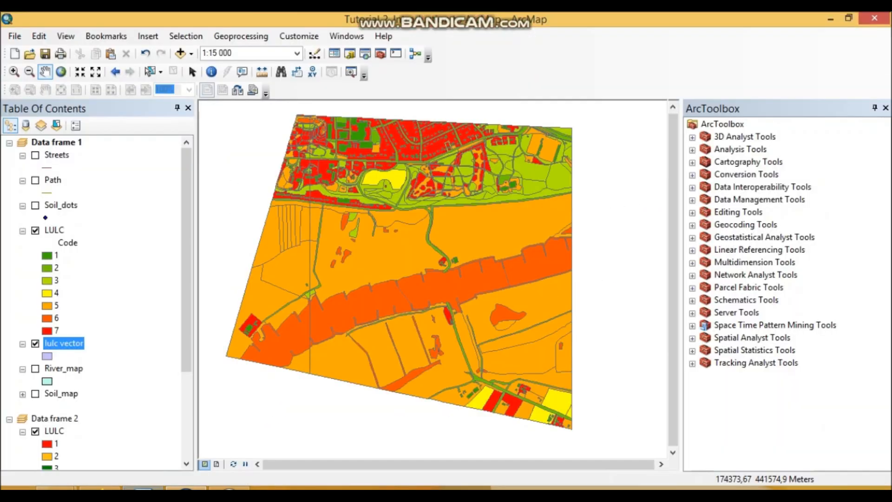
click(143, 488)
click(231, 258)
key(ctrl+v)
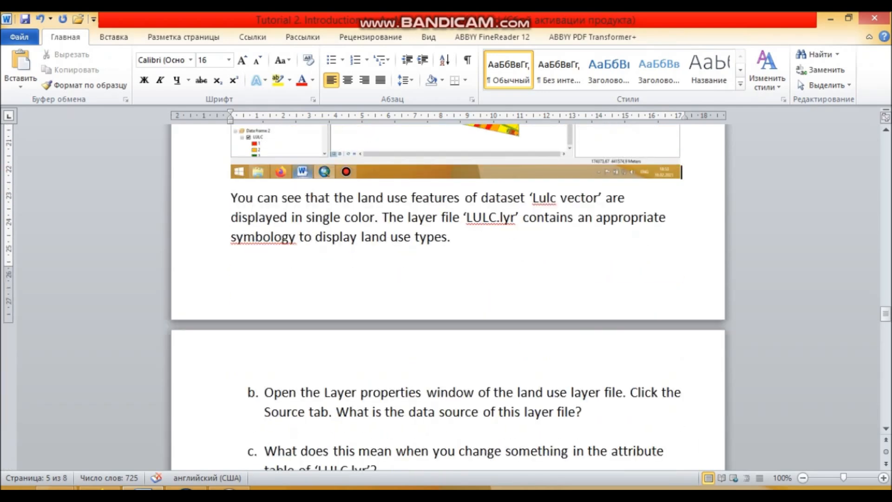
Read task 5b in the tutorial, return to ArcMap and view the LULC layer's properties to check its data source
scroll(357, 438, down, 1)
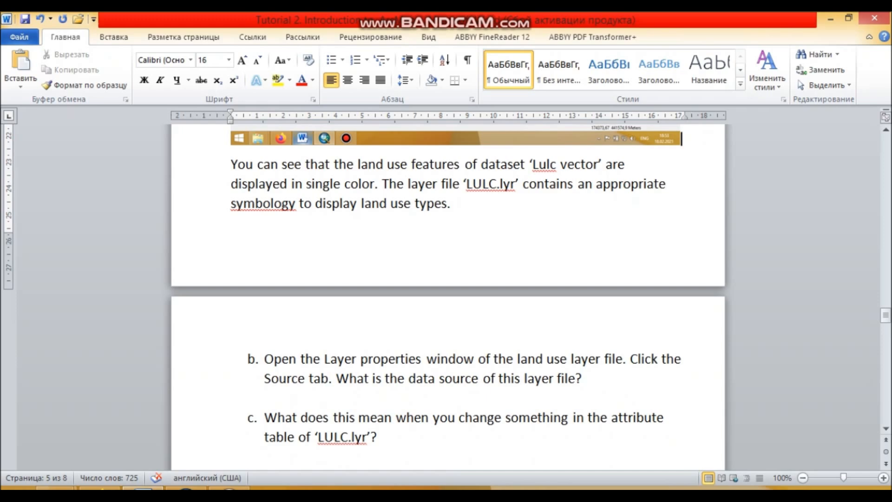
scroll(357, 437, down, 5)
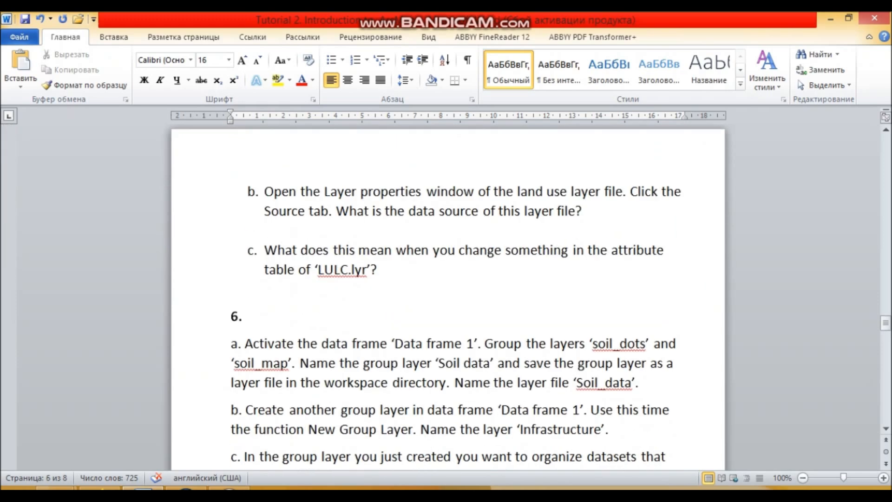
click(266, 230)
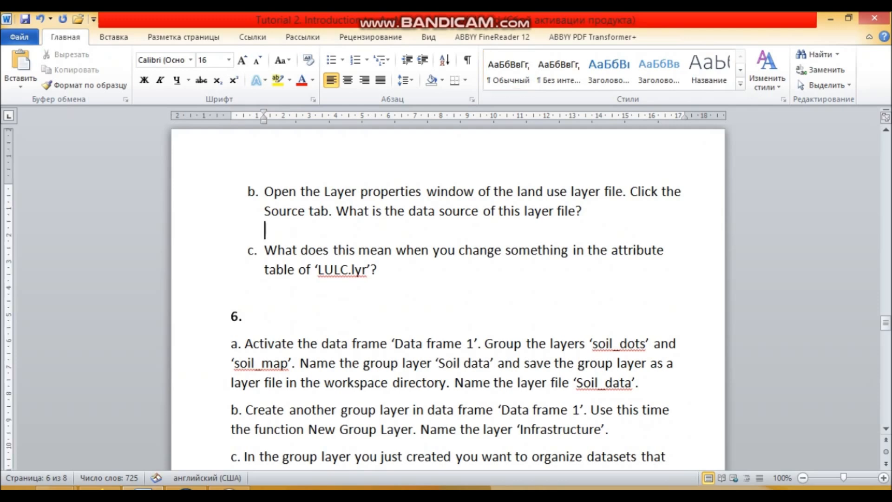
click(186, 488)
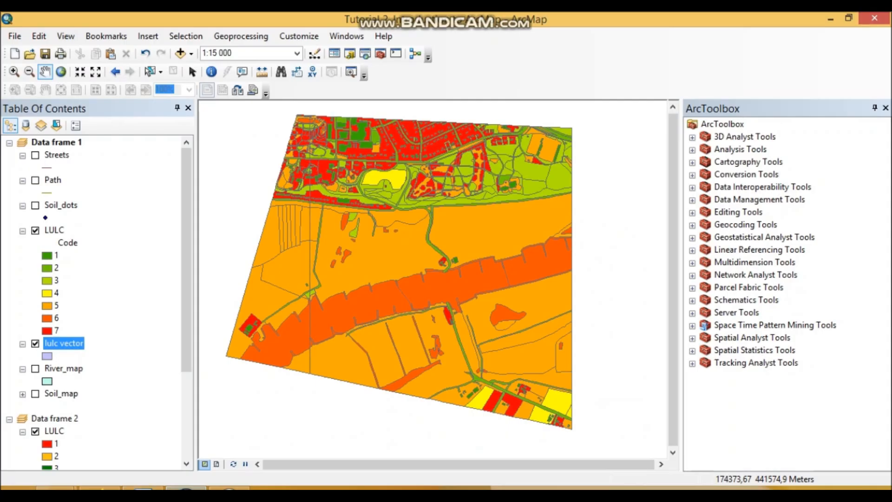
click(55, 230)
right_click(47, 231)
click(93, 472)
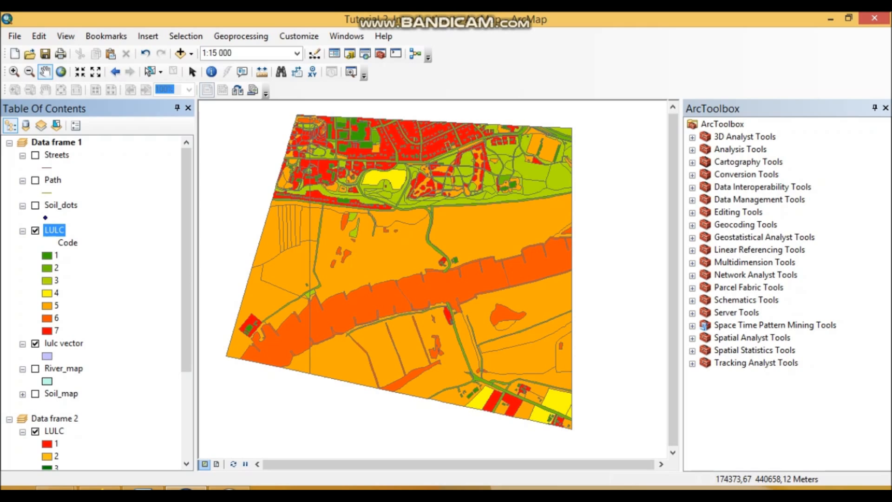
Rename the LULC layer in Data frame 1 to LULC.lyr
right_click(62, 231)
click(62, 230)
click(65, 231)
text(.lyr)
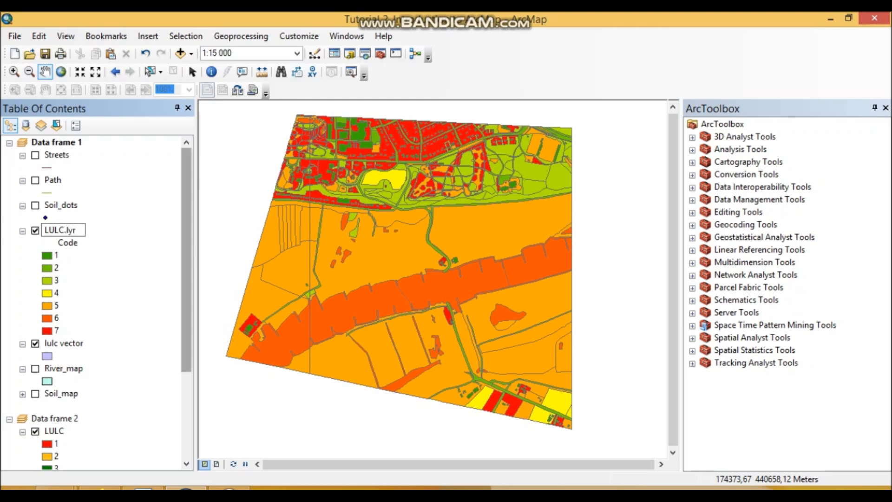
key(Return)
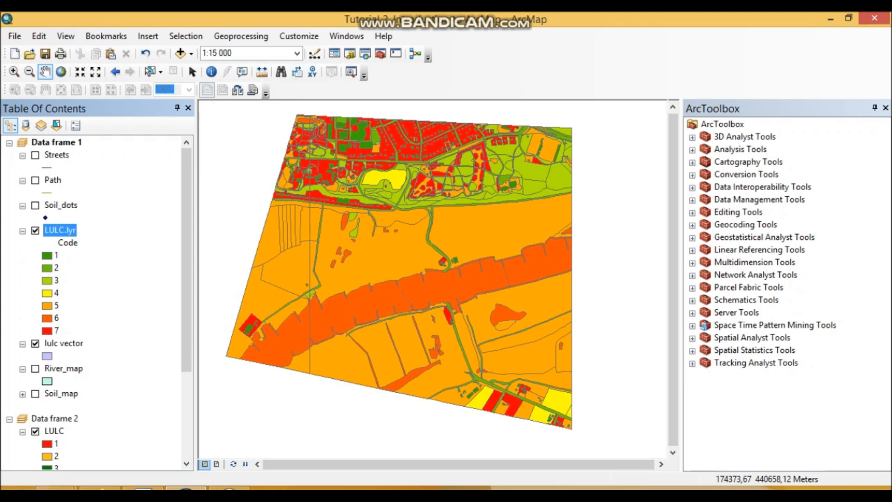
Open the LULC.lyr layer's properties and examine the source information, including the shapefile its data comes from
right_click(65, 230)
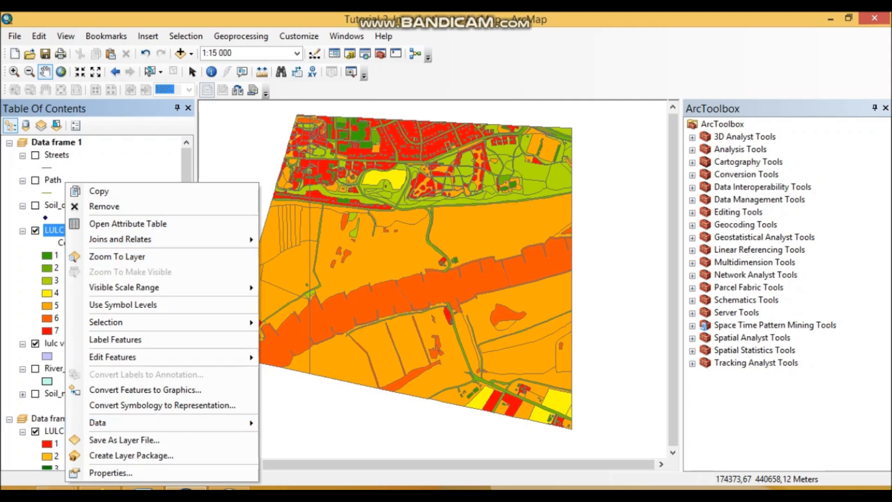
key(Escape)
right_click(40, 142)
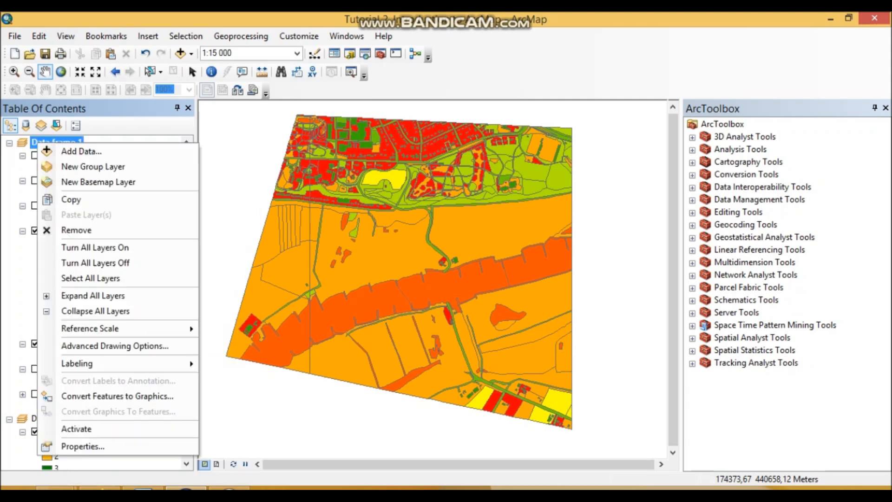
key(Escape)
click(60, 230)
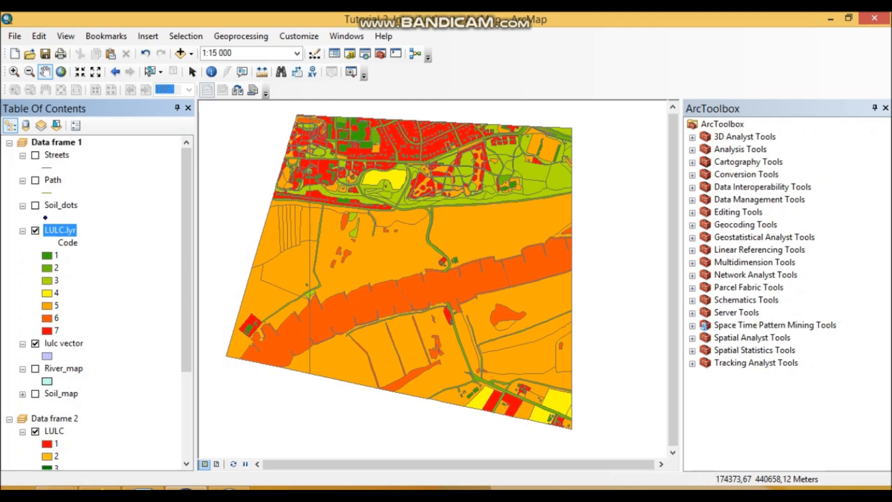
right_click(68, 230)
key(Escape)
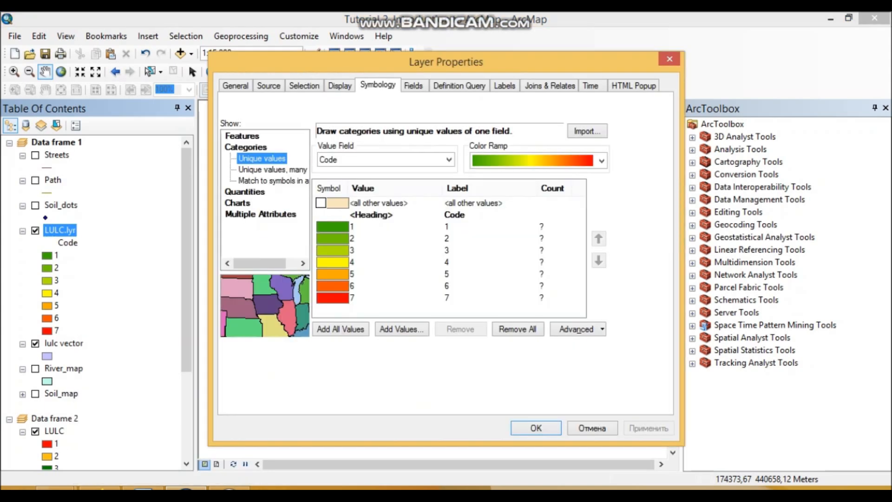
click(268, 86)
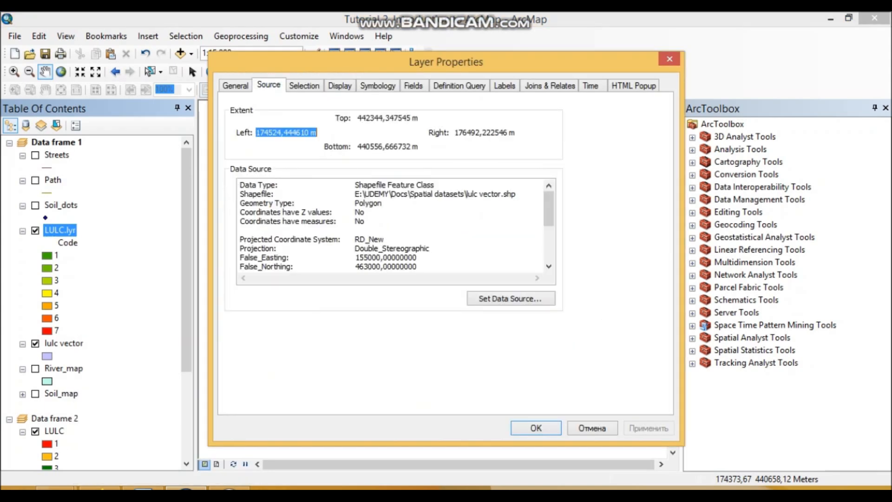
drag(516, 194, 466, 194)
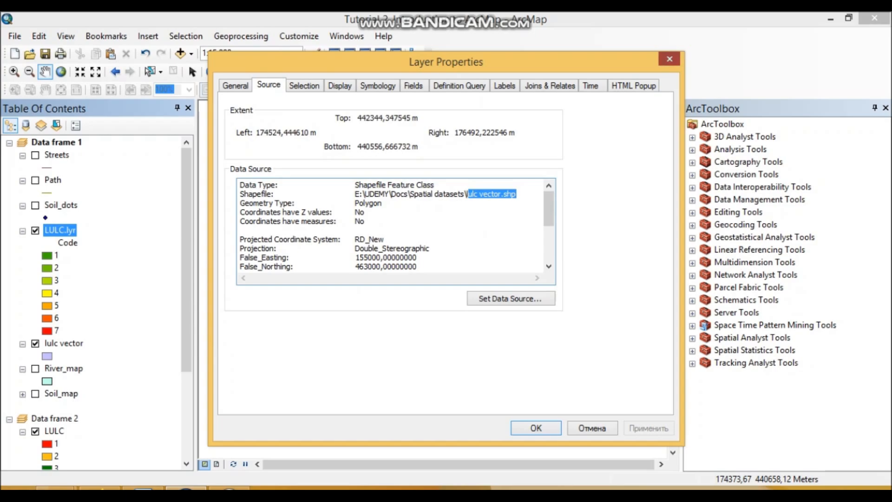
click(669, 59)
Switch to the Word tutorial, read task 5c and place the cursor on the empty line below it
click(143, 488)
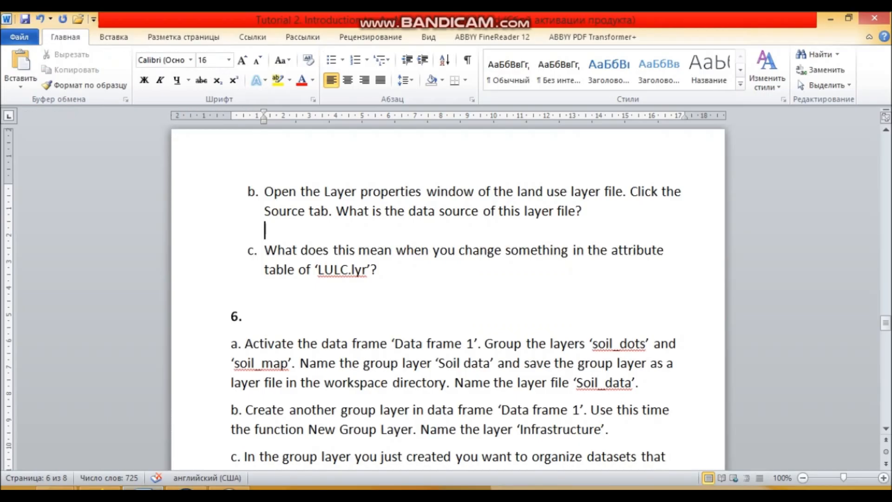
scroll(447, 297, down, 1)
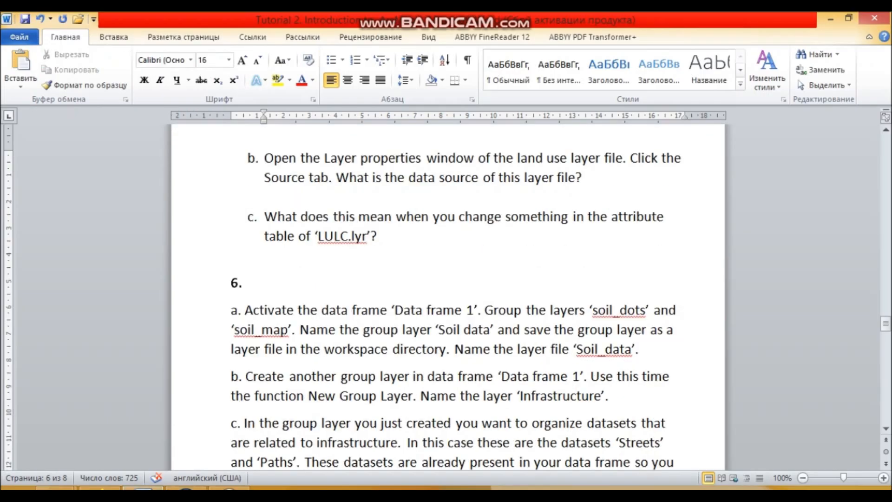
key(Down)
key(Down)
key(Down)
Return to ArcMap, open the attribute table of LULC.lyr in Data frame 1 and browse its records
click(186, 488)
right_click(51, 231)
click(89, 224)
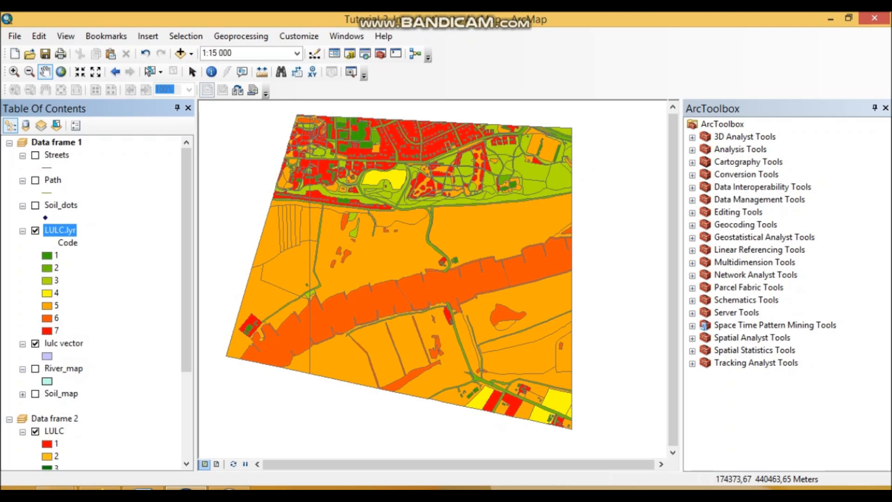
click(63, 343)
right_click(64, 230)
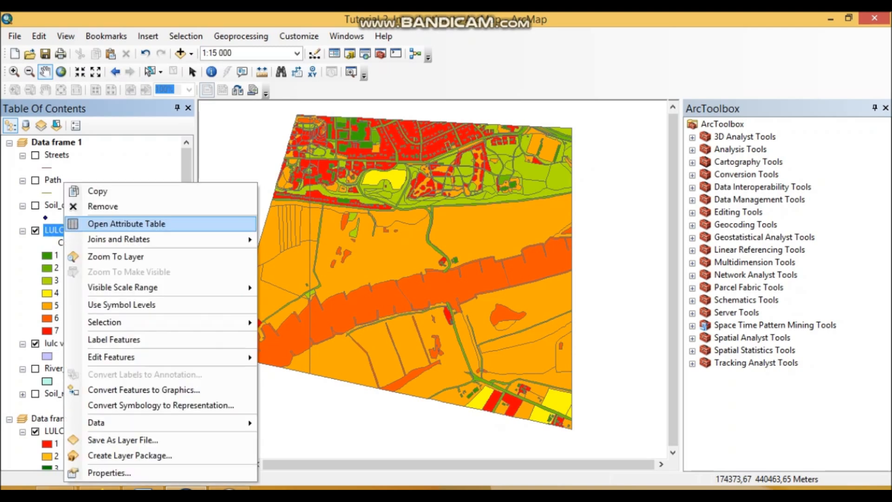
click(126, 223)
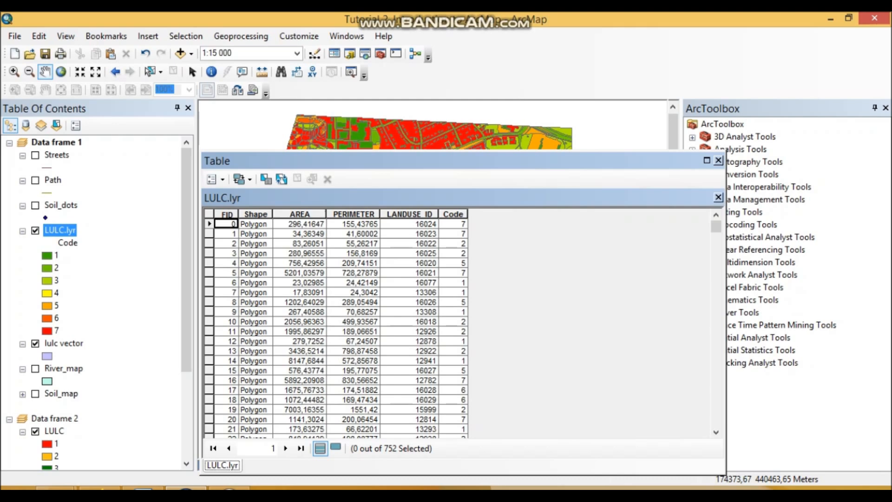
scroll(334, 325, down, 20)
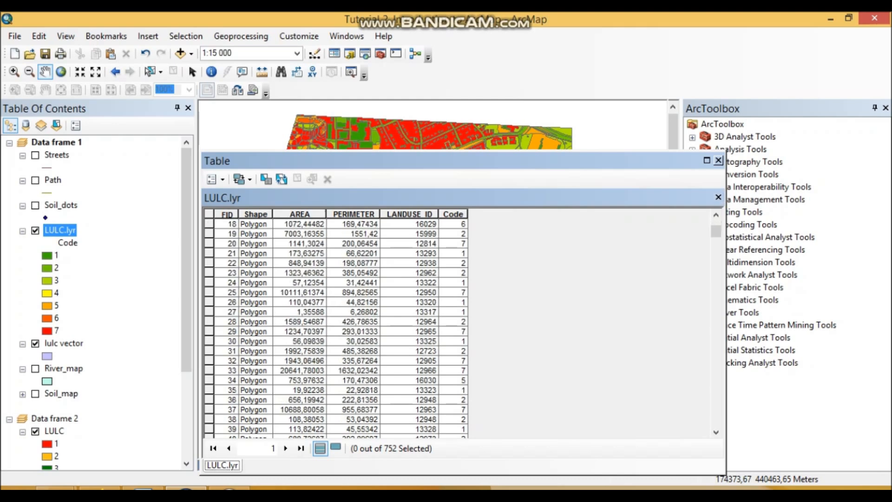
scroll(334, 325, down, 8)
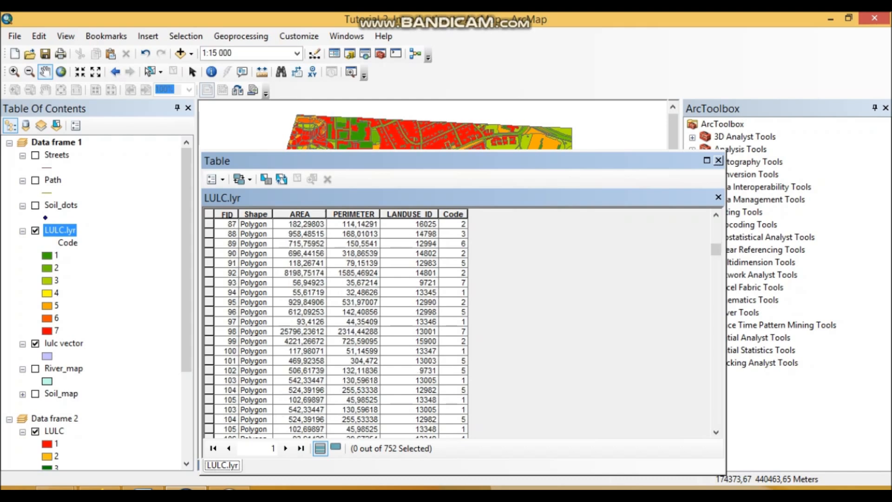
Delete the LANDUSE_ID field from the LULC.lyr attribute table
click(409, 214)
right_click(412, 214)
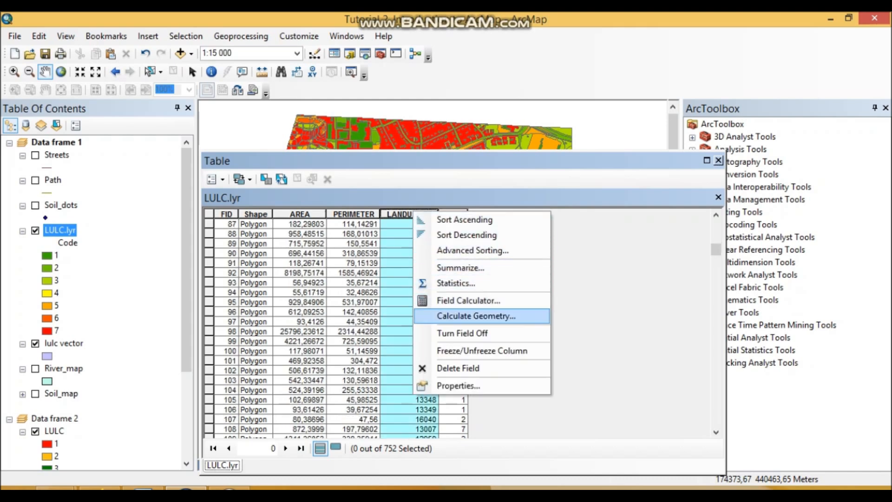
click(458, 367)
click(491, 316)
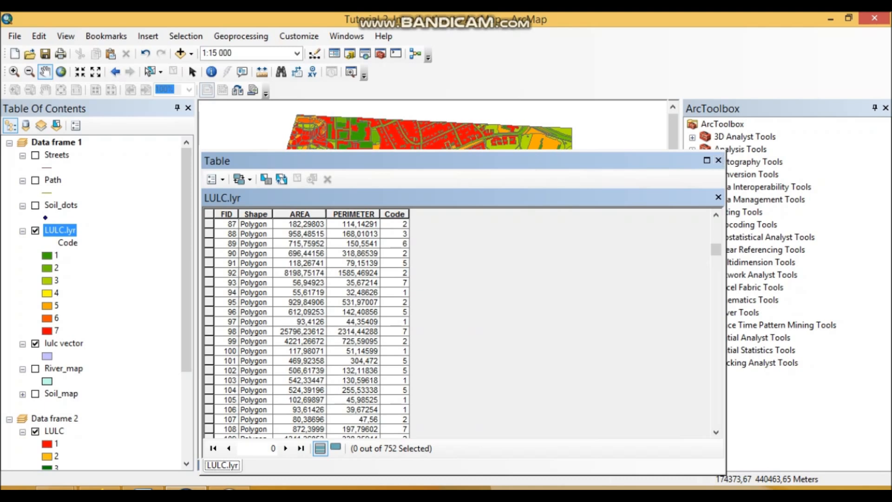
click(212, 178)
click(246, 243)
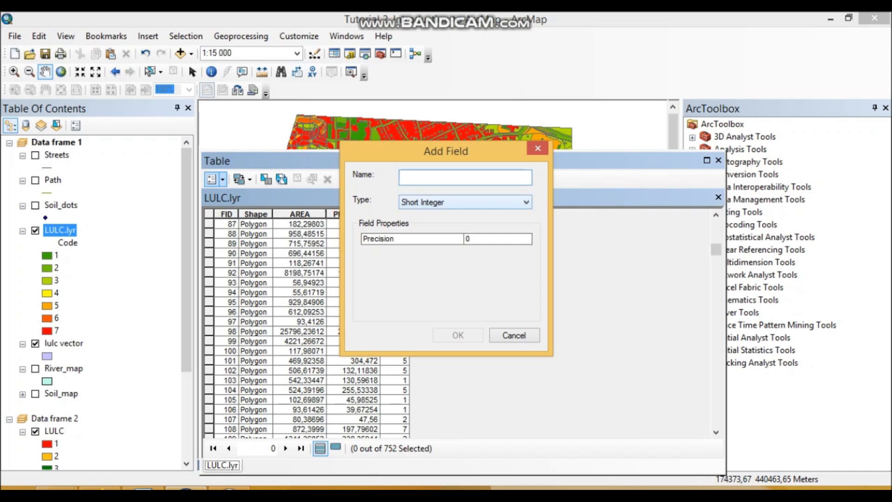
key(Escape)
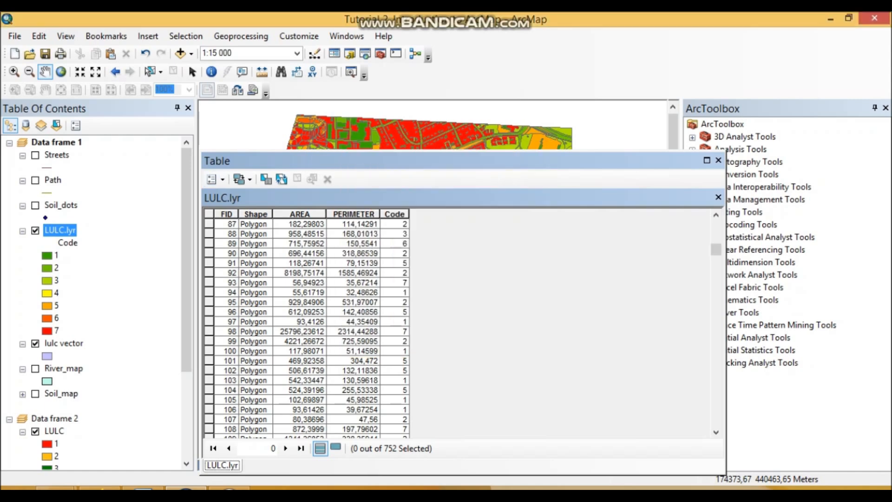
Close the LULC.lyr table and check the lulc vector layer's attribute table for the LANDUSE_ID field
click(718, 161)
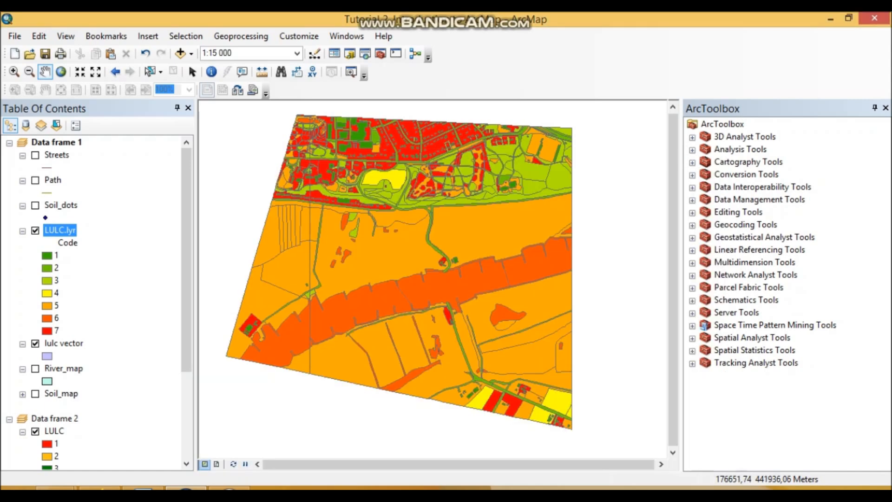
click(63, 342)
right_click(64, 343)
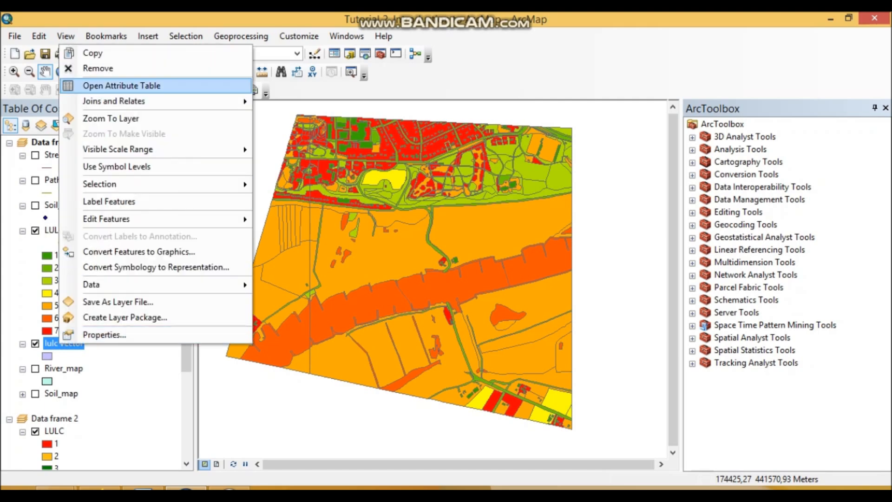
click(122, 85)
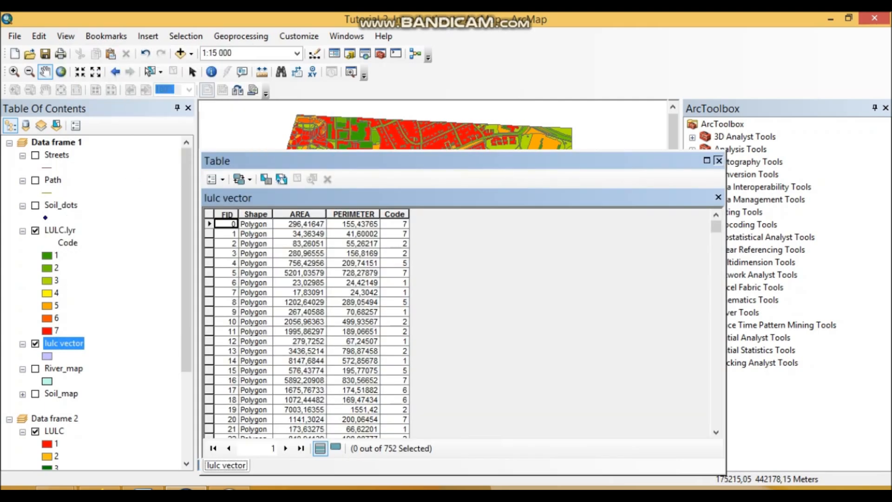
click(718, 160)
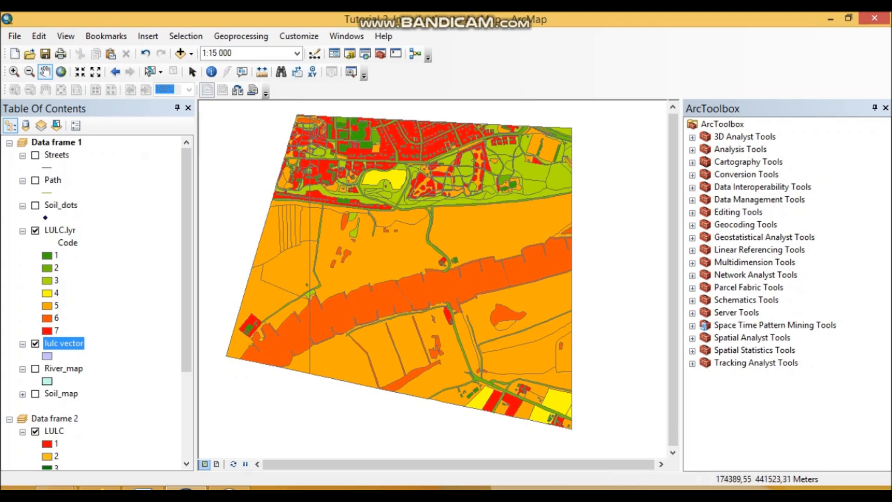
click(60, 230)
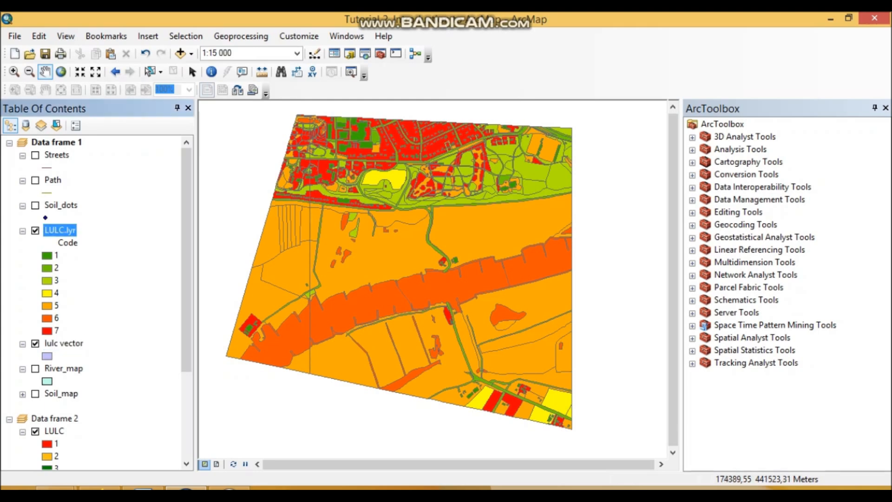
right_click(63, 230)
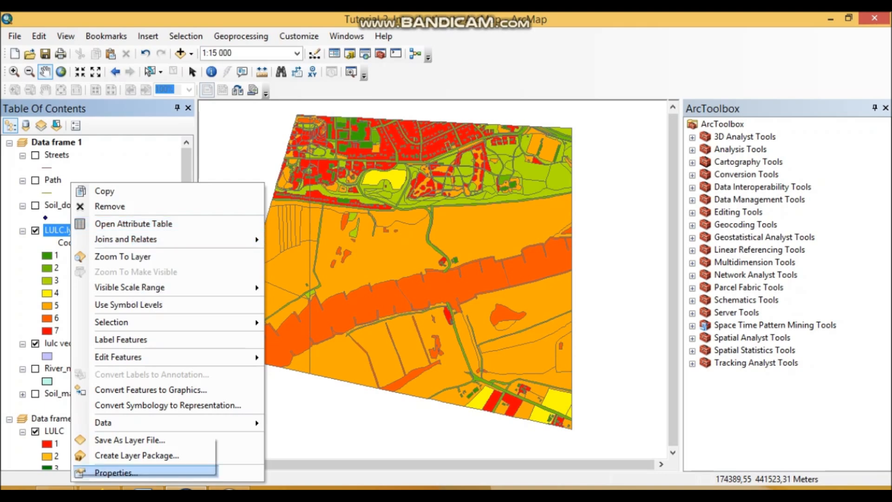
Read exercise 6 in the Word tutorial and insert an empty line below task 6a
click(143, 488)
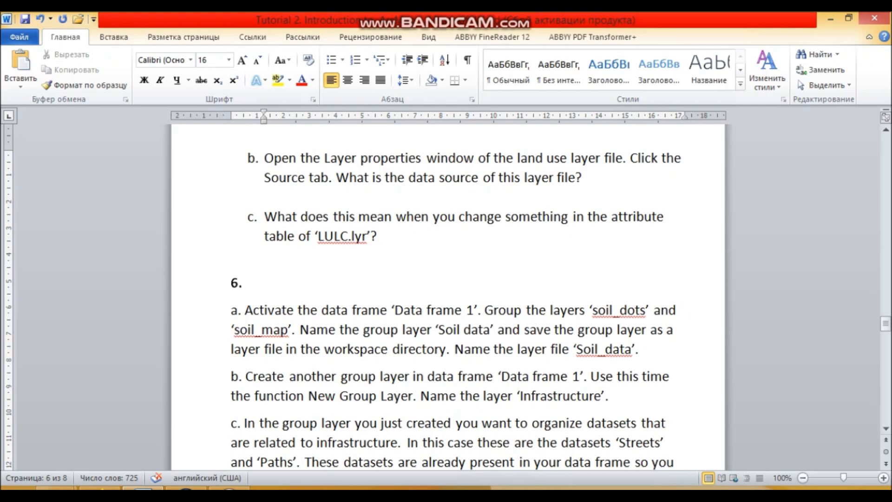
scroll(357, 238, down, 4)
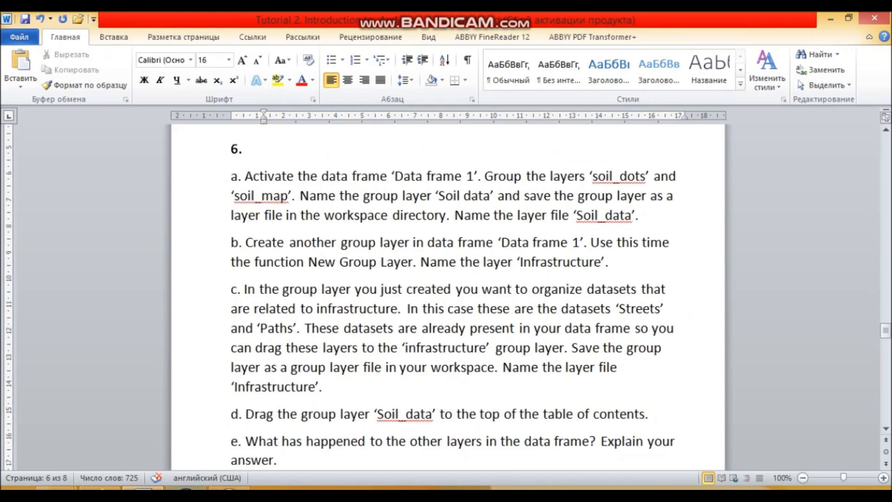
click(186, 488)
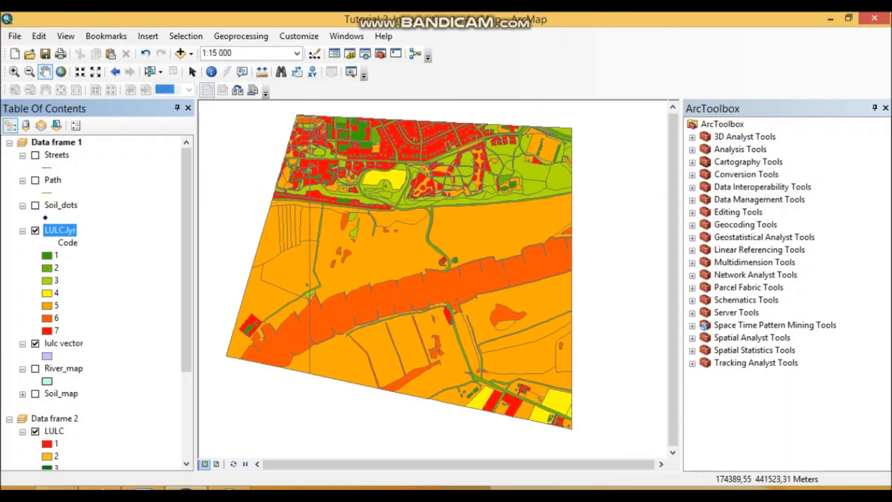
click(143, 488)
scroll(449, 297, up, 3)
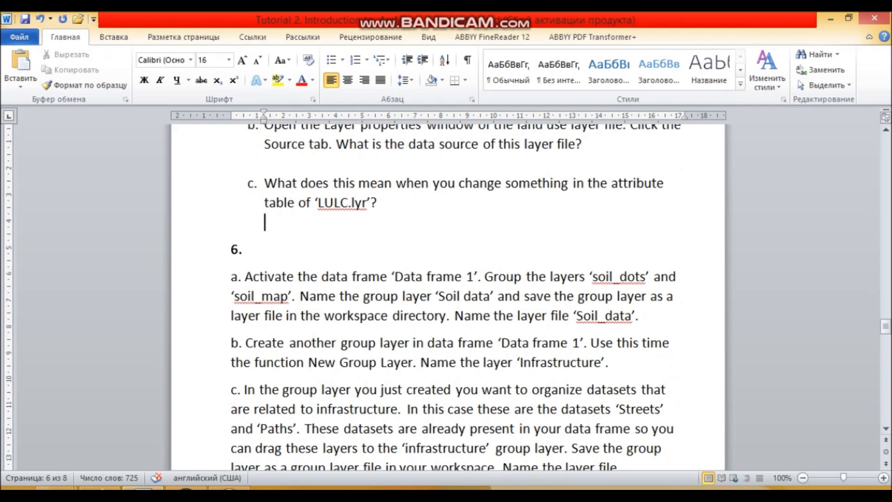
scroll(448, 297, down, 2)
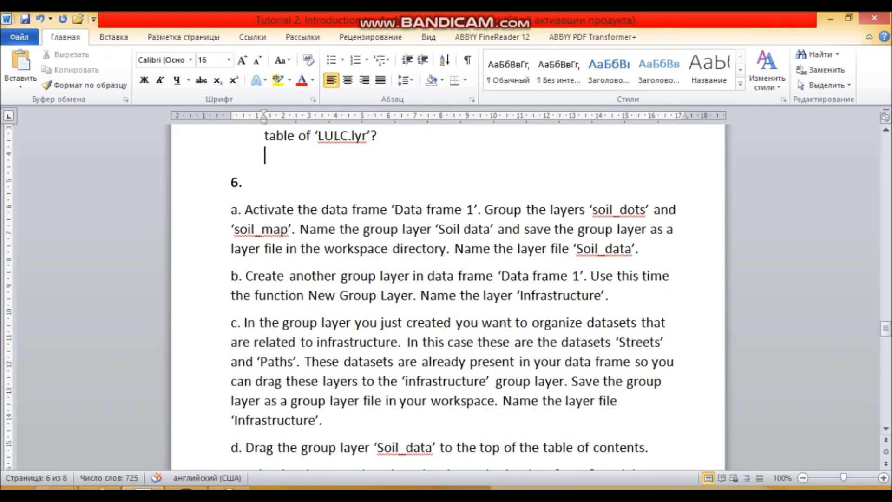
click(229, 488)
click(229, 488)
click(639, 249)
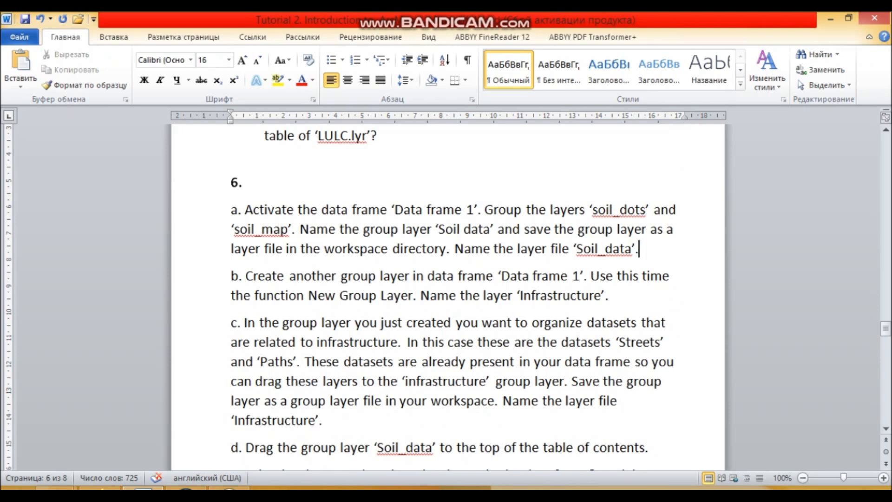
key(Return)
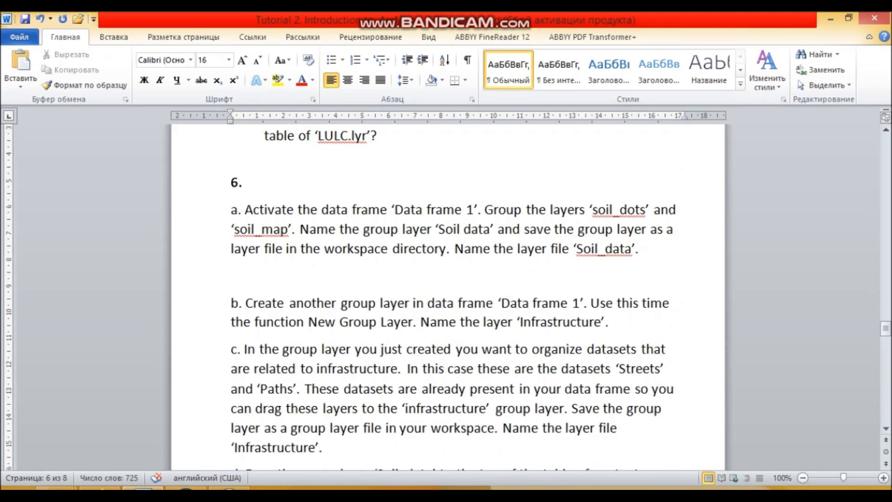
Return to ArcMap and turn off the LULC.lyr and lulc vector layers in Data frame 1
click(187, 488)
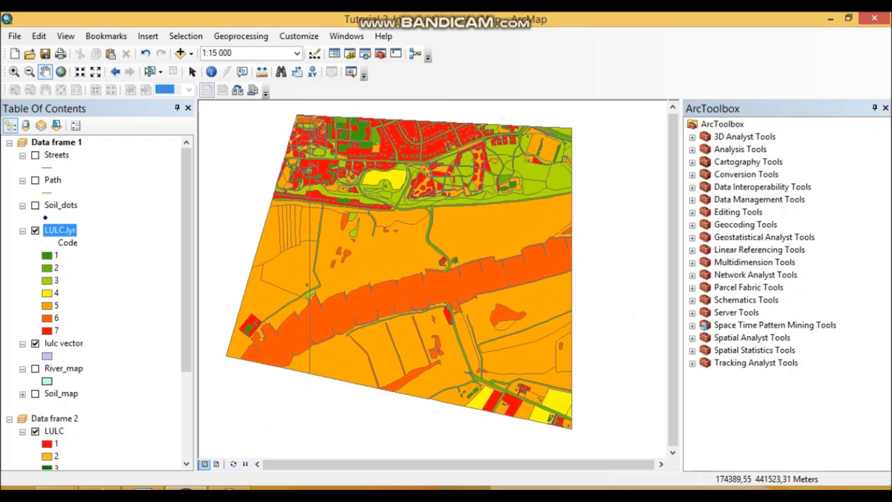
click(35, 230)
click(35, 344)
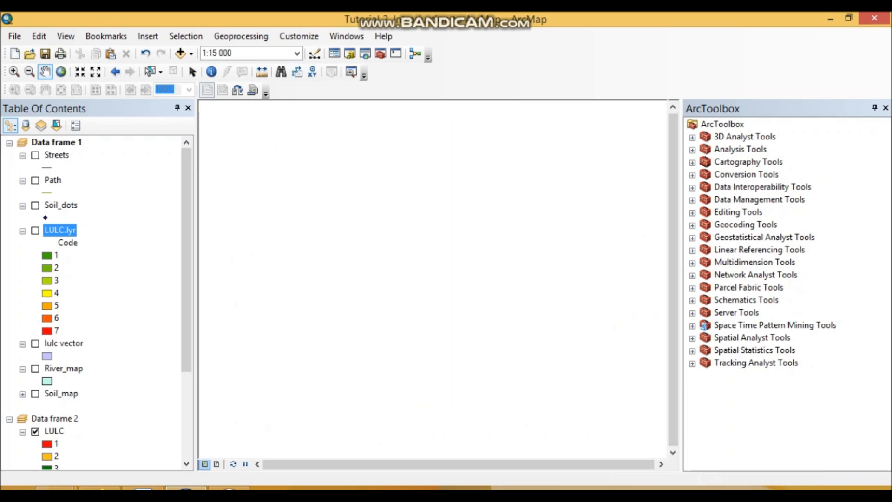
Create a new group layer in Data frame 1 and move the Soil_dots and Soil_map layers into it
click(61, 205)
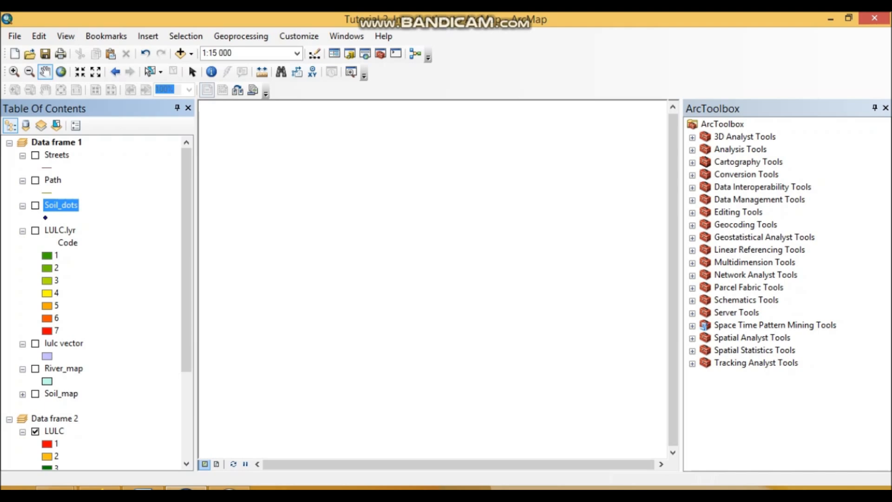
click(56, 143)
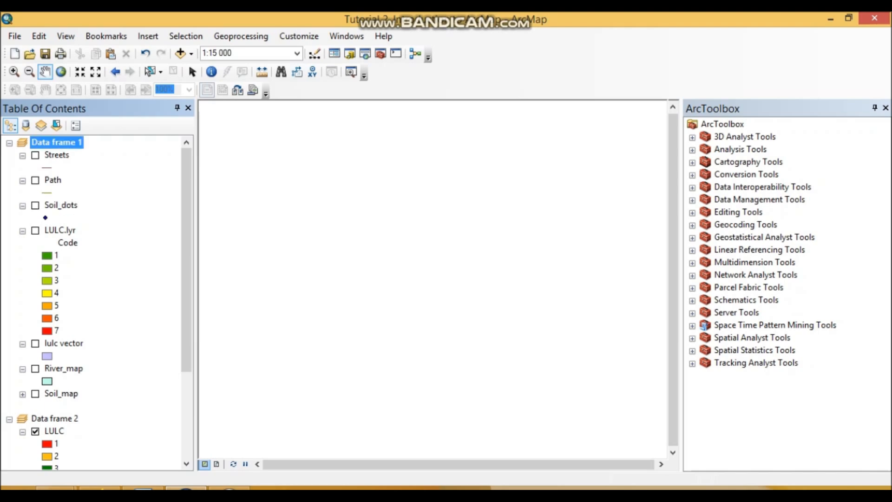
right_click(58, 144)
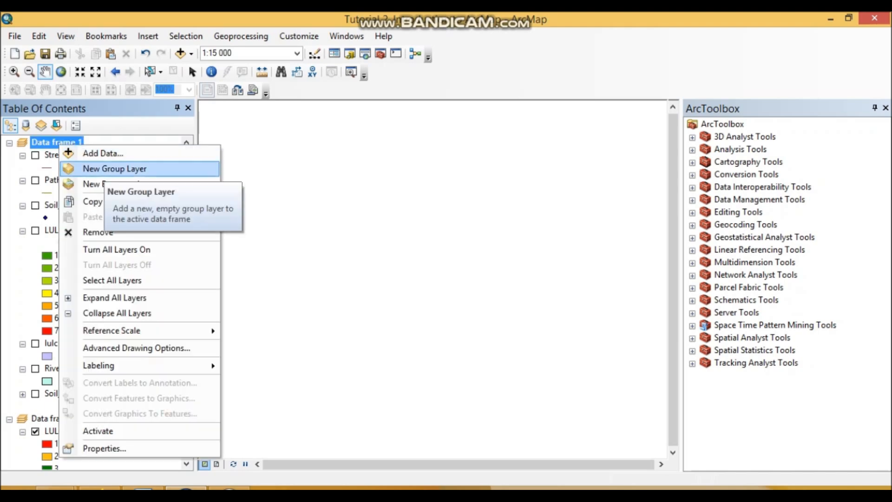
click(116, 169)
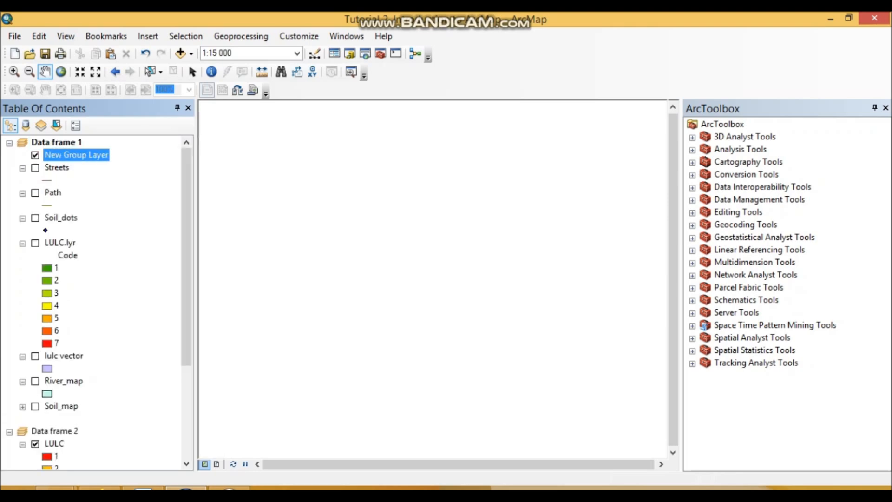
drag(60, 217, 71, 157)
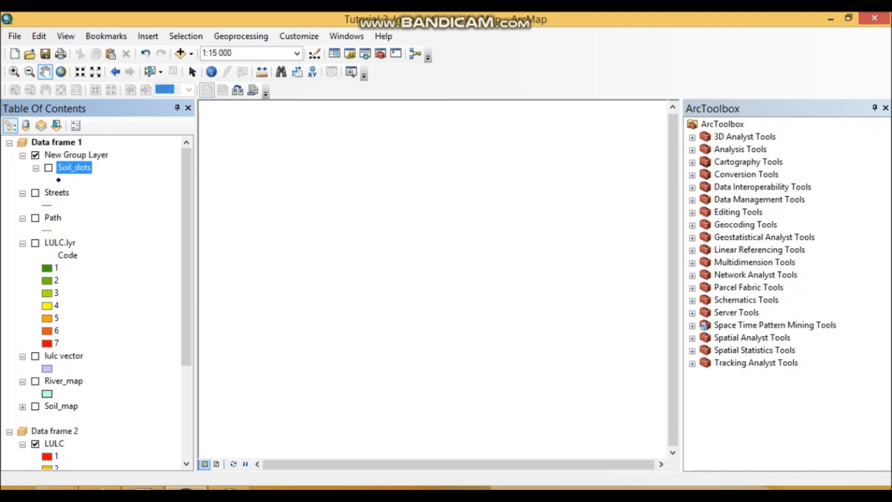
drag(61, 407, 65, 185)
Rename the new group layer as Soil data
click(76, 155)
click(77, 155)
text(Soi)
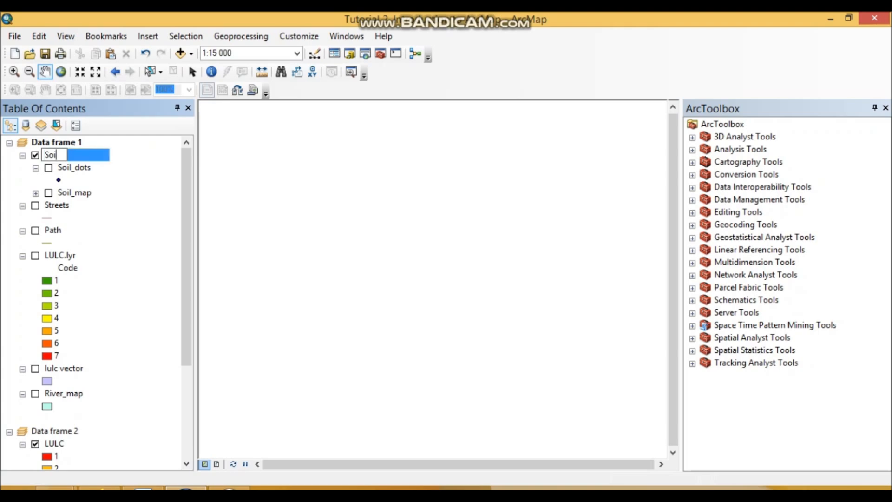
text(l data)
key(Return)
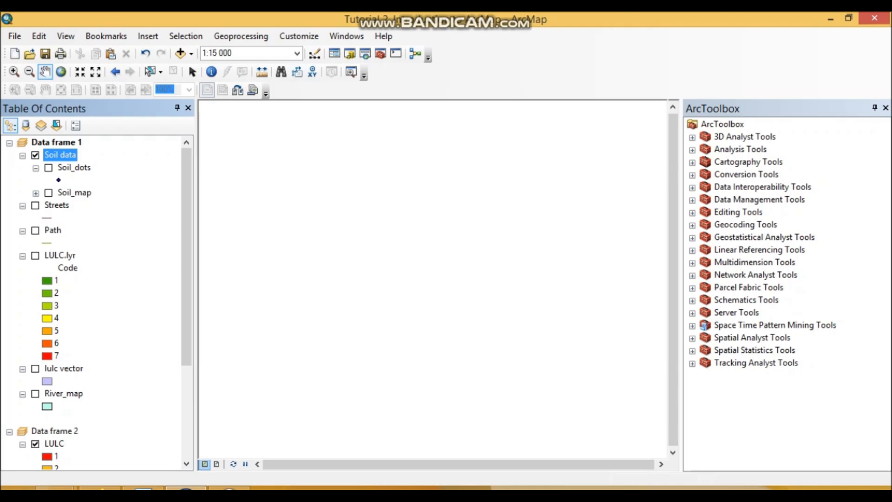
click(53, 230)
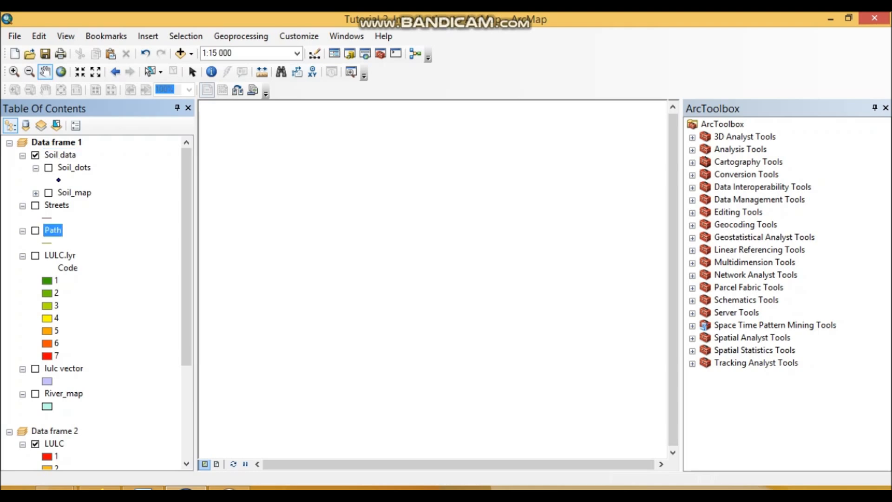
ctrl+click(57, 206)
right_click(63, 205)
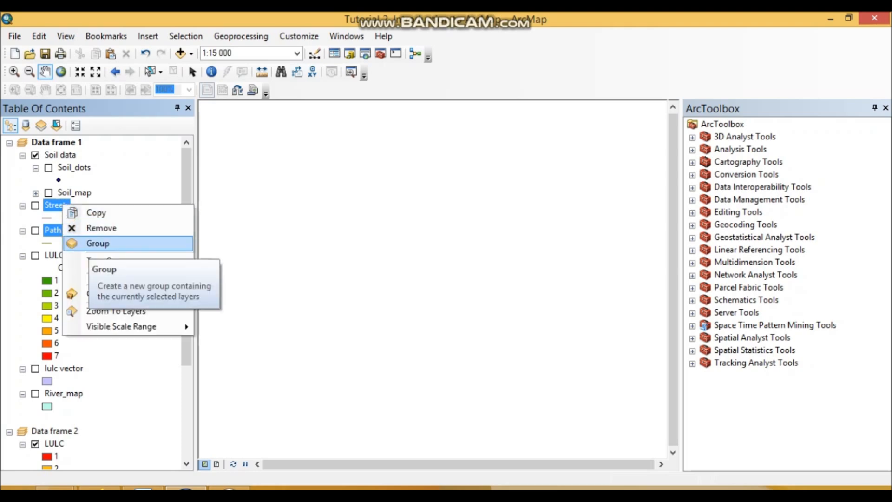
click(74, 167)
click(59, 155)
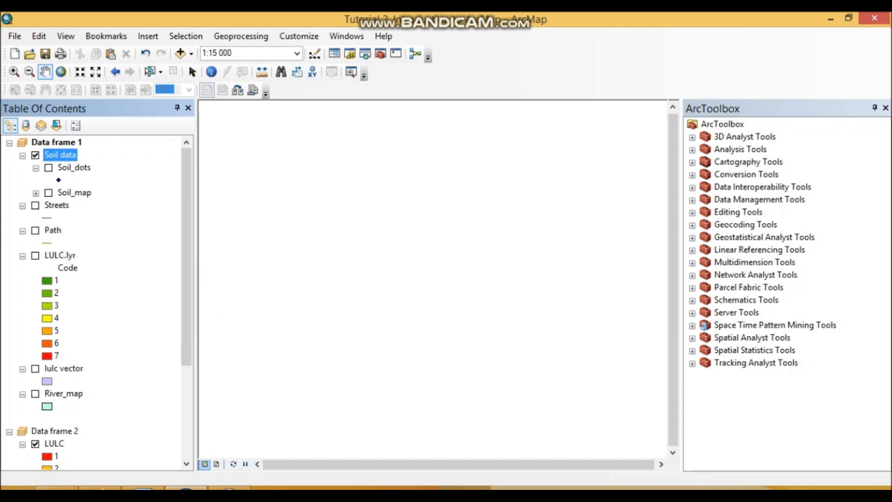
Switch to the Word tutorial and paste the ArcMap screenshot into the text of task 6b
key(alt+Tab)
click(289, 321)
key(ctrl+v)
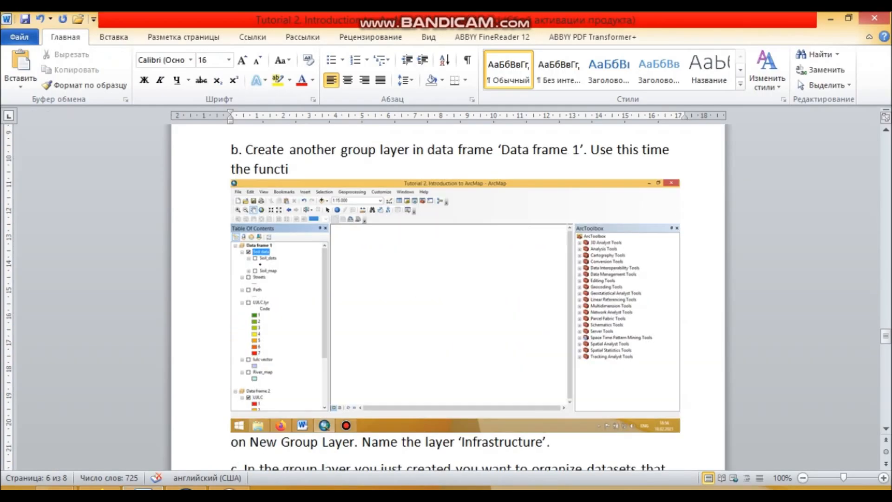
Return to ArcMap, turn on Soil_dots and Soil_map, and switch the whole Soil data group off and on again
key(alt+Tab)
click(49, 167)
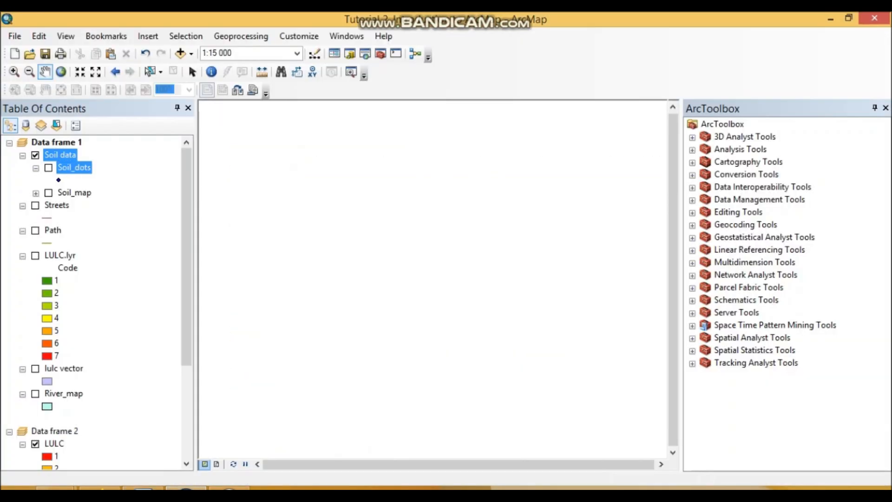
click(49, 168)
click(48, 168)
click(48, 192)
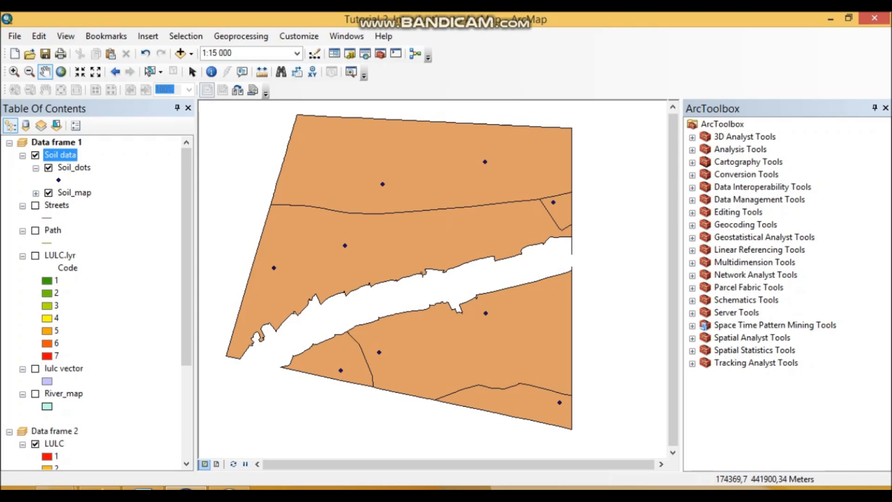
click(36, 155)
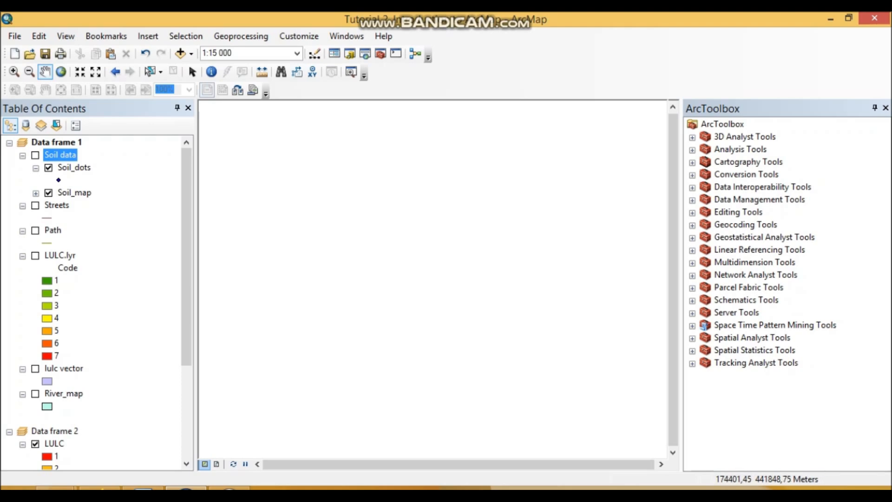
click(36, 156)
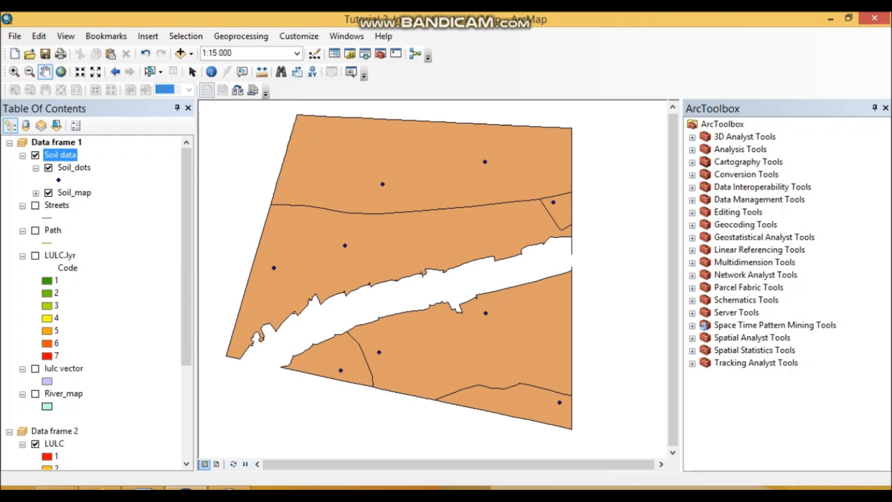
Collapse the legends of Streets, Path and LULC.lyr and expand the legend of Soil_map
click(22, 206)
click(23, 219)
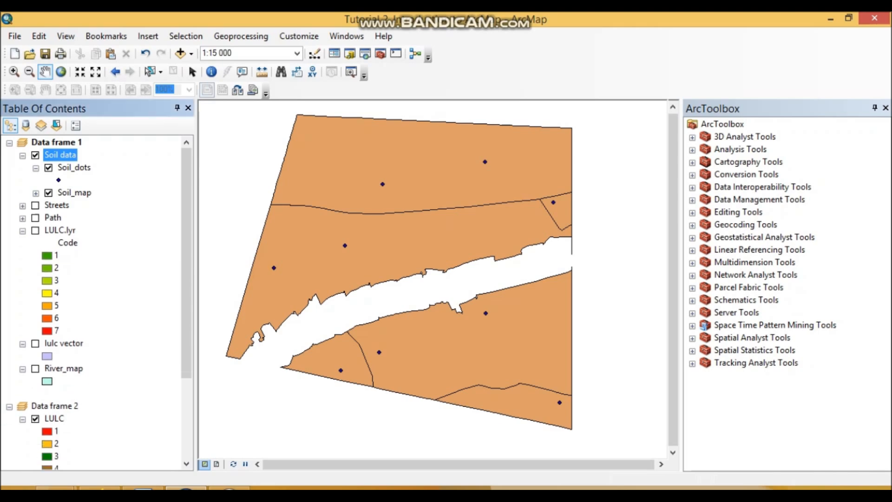
click(22, 231)
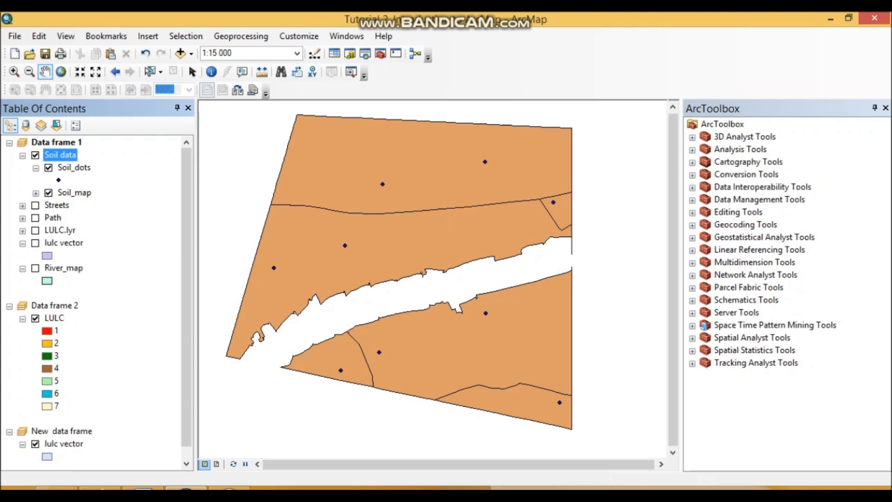
click(36, 192)
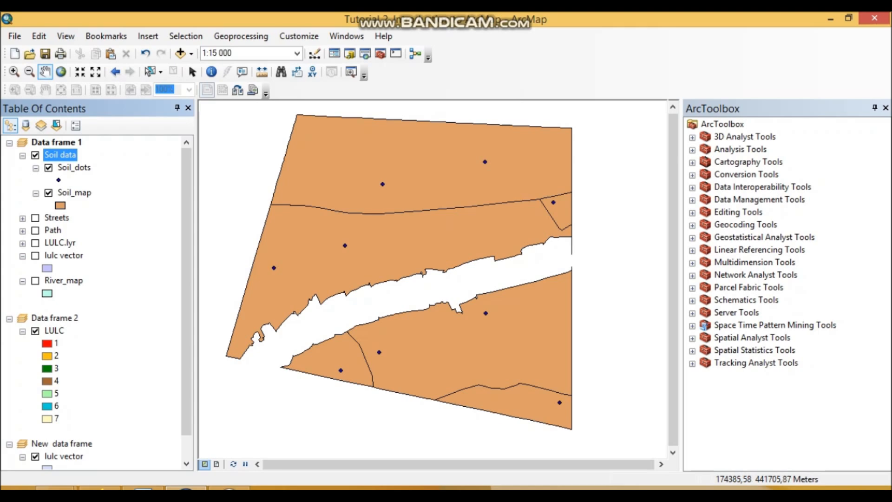
Save the Soil data group layer as the layer file Soil data.lyr under E:\UDEMY\Docs
right_click(70, 156)
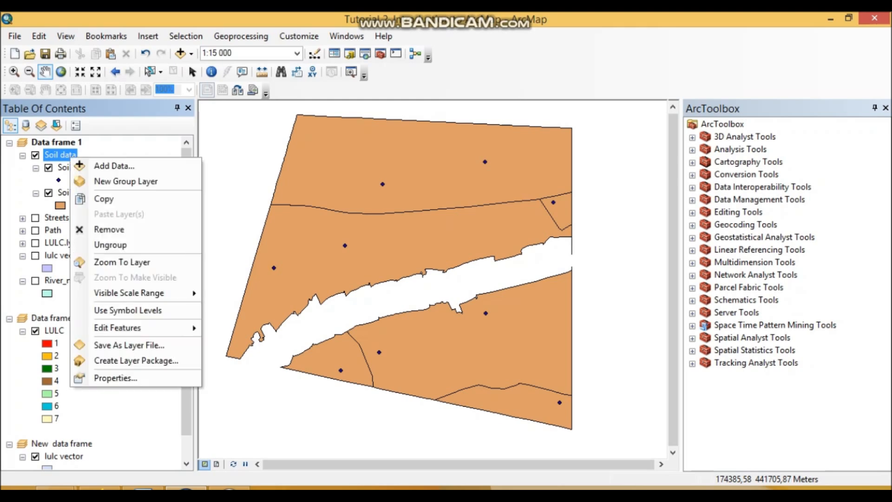
click(129, 345)
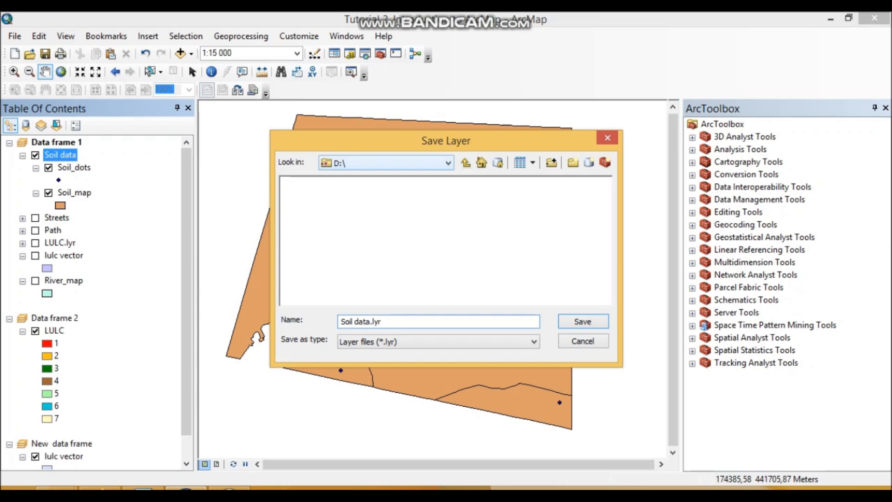
click(447, 162)
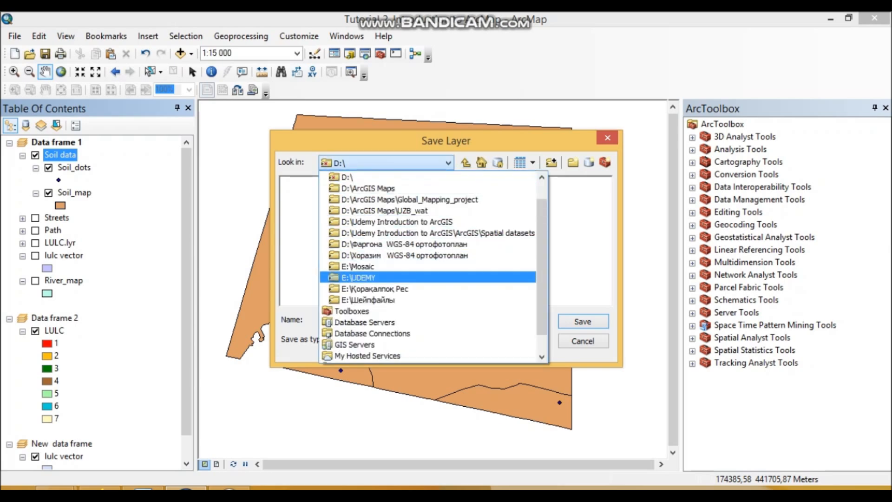
click(358, 277)
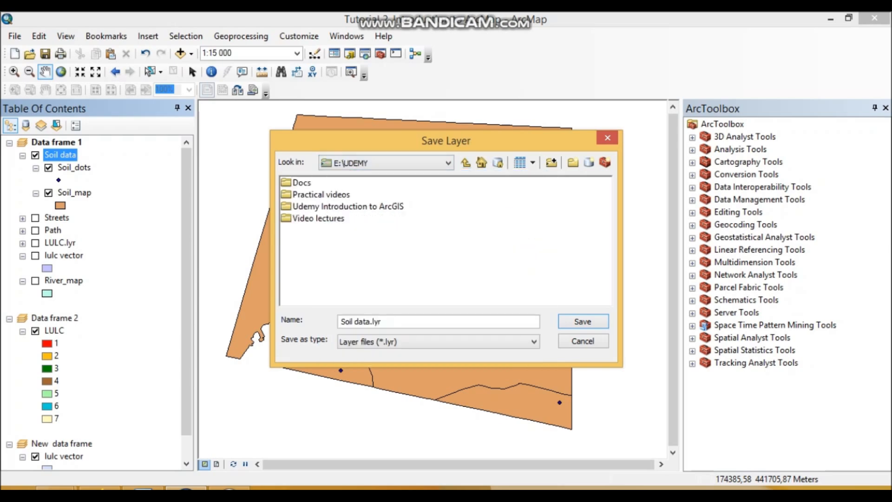
click(347, 206)
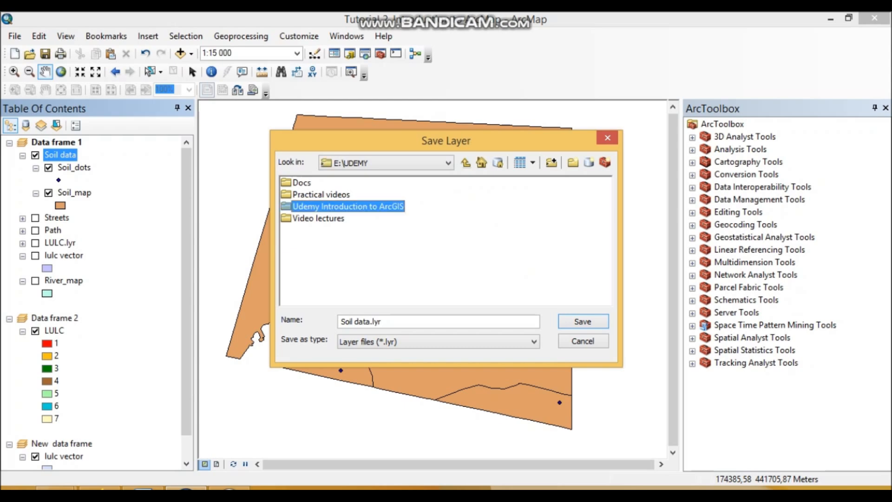
double_click(302, 183)
double_click(337, 182)
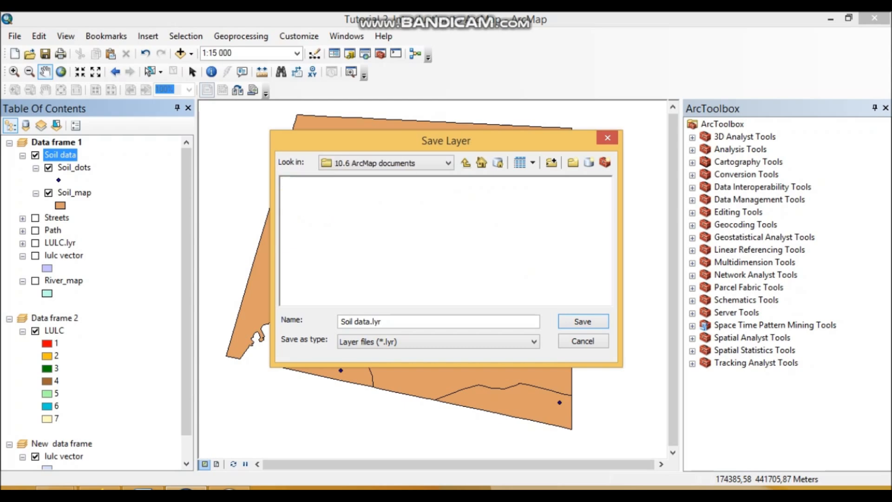
click(465, 162)
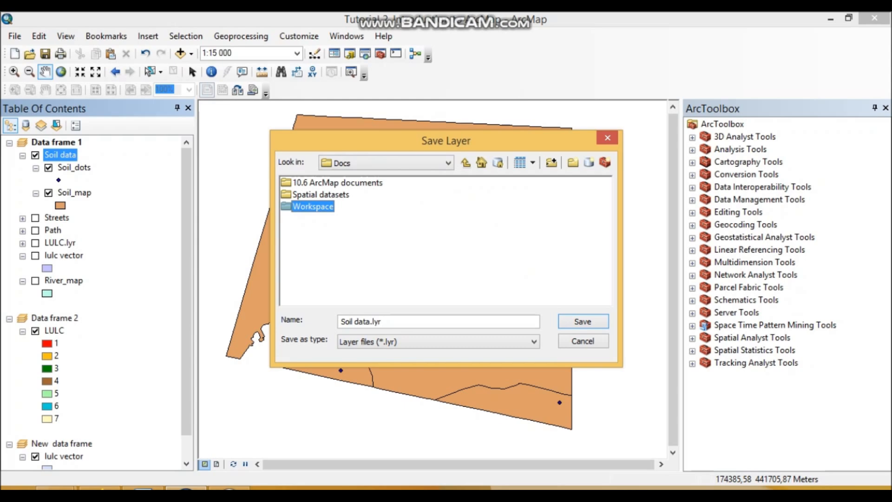
double_click(307, 205)
click(465, 162)
click(582, 322)
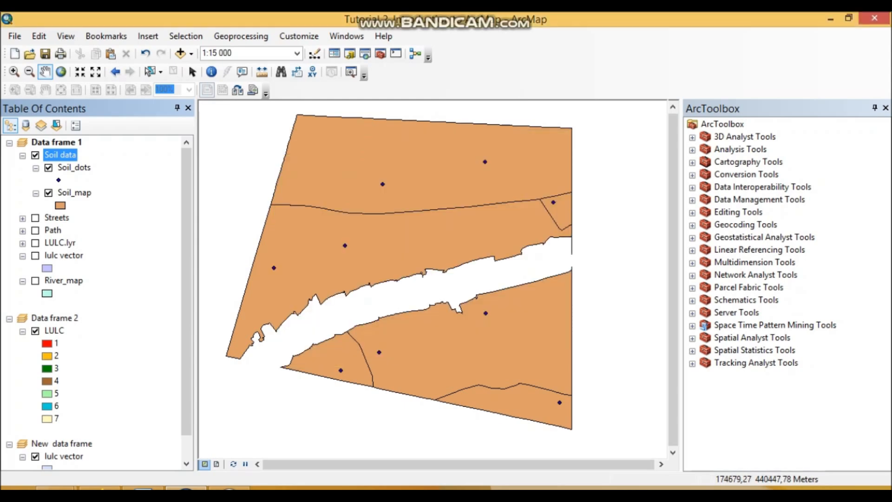
Switch to the Word tutorial and move the pasted screenshot from task 6b to the empty line below task 6a
click(143, 488)
scroll(448, 297, down, 5)
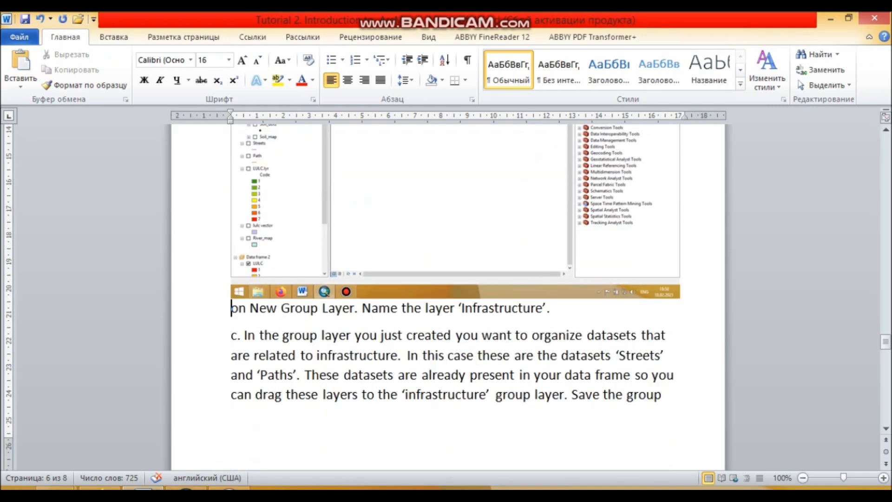
scroll(448, 297, up, 6)
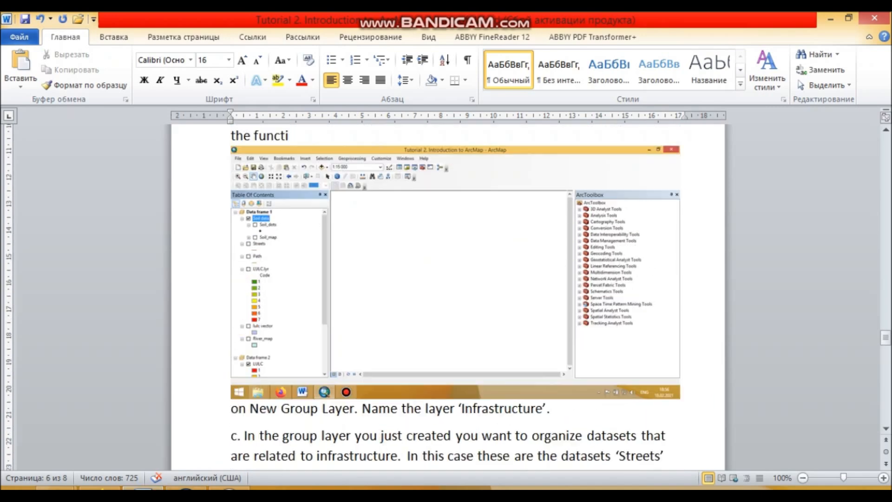
scroll(448, 297, up, 3)
click(448, 395)
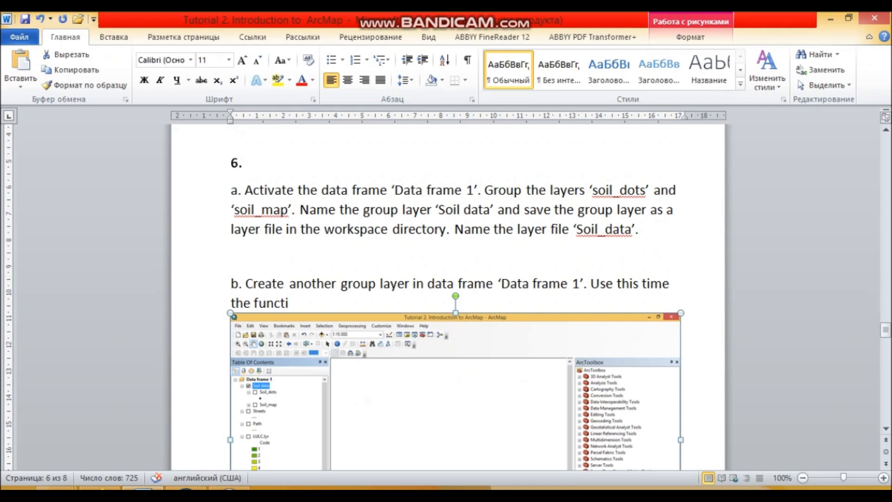
right_click(383, 375)
click(408, 130)
right_click(259, 250)
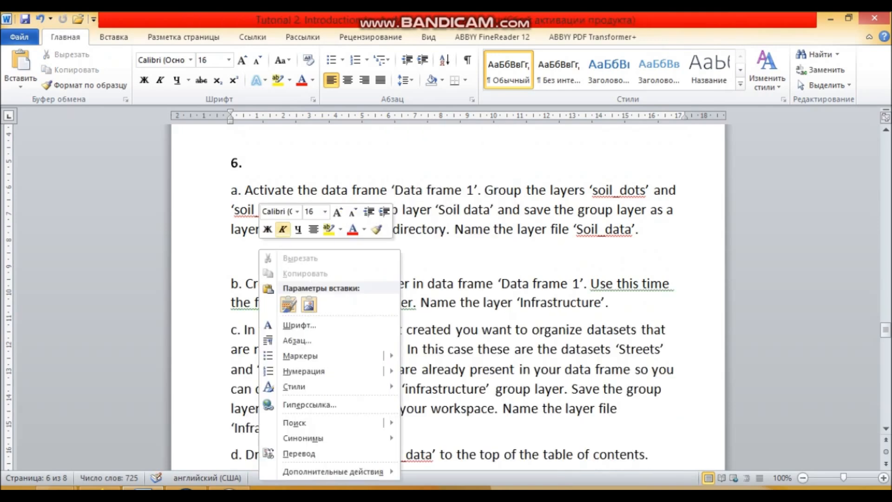
click(309, 304)
Insert an empty line below task 6b without automatic list numbering, and return to ArcMap
scroll(448, 297, down, 10)
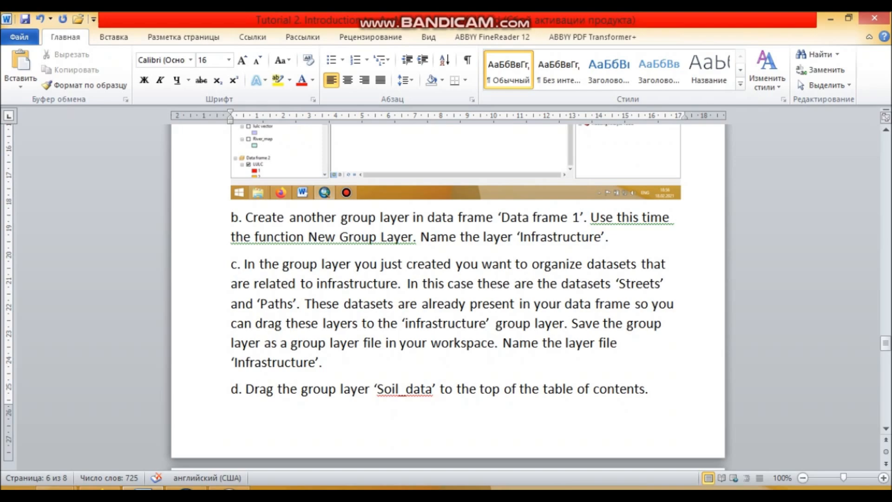
click(609, 237)
key(Return)
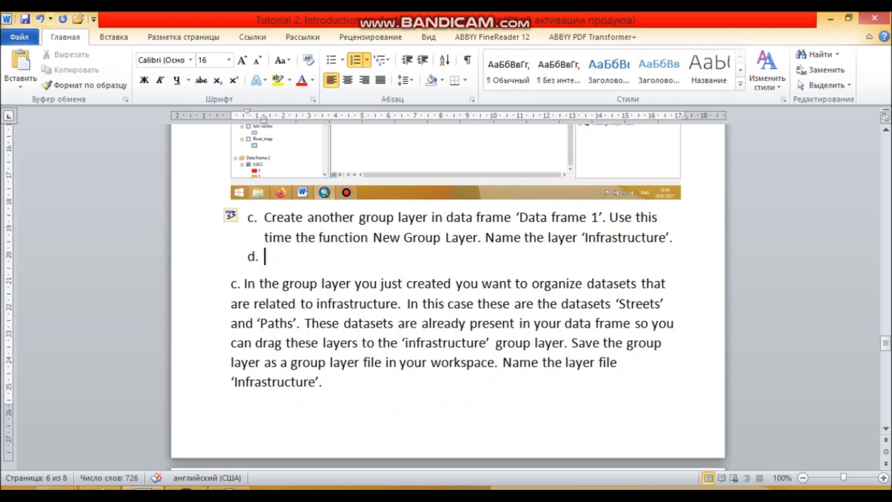
key(ctrl+z)
key(ctrl+z)
scroll(359, 217, up, 5)
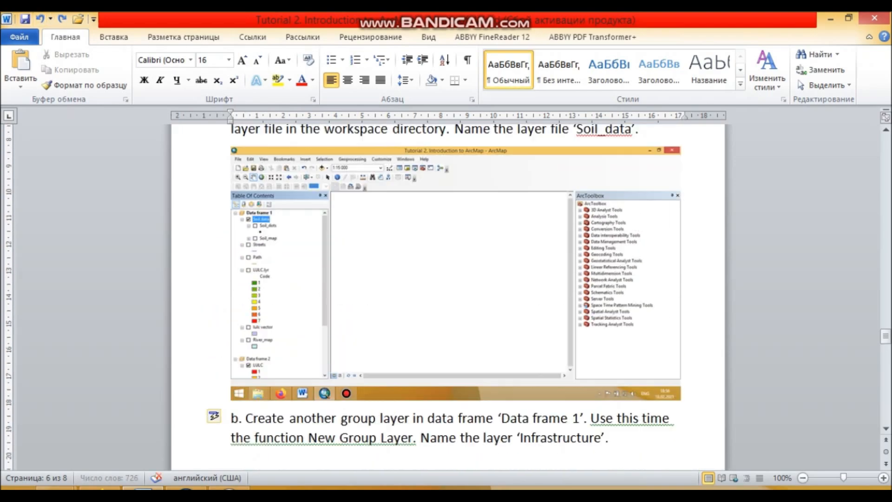
scroll(448, 297, down, 5)
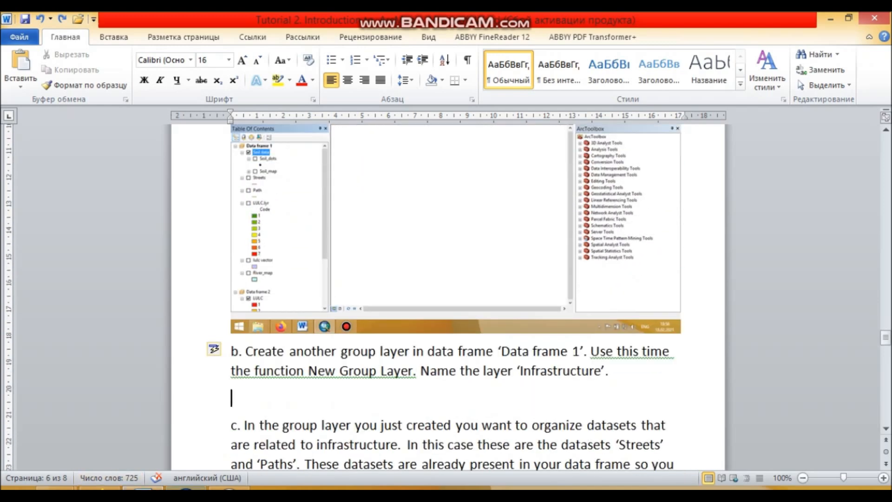
click(186, 488)
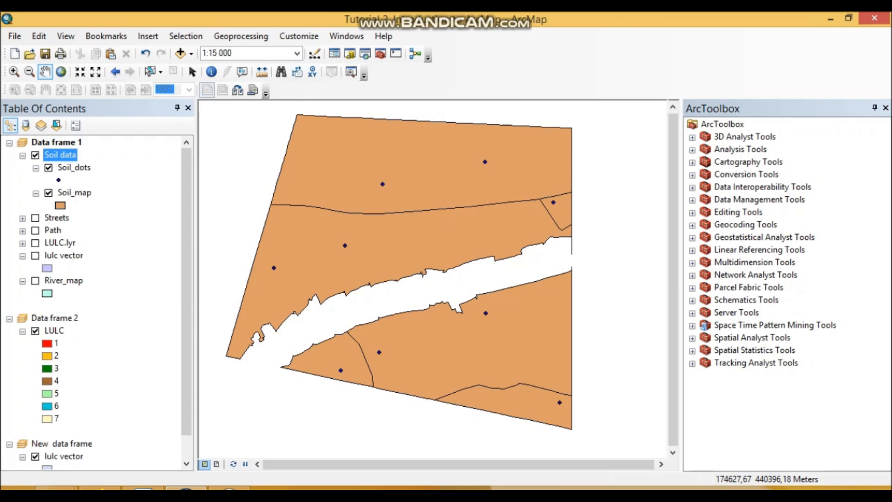
Expand the legends of Path and Streets in Data frame 1 and turn off the Soil data group layer
click(56, 142)
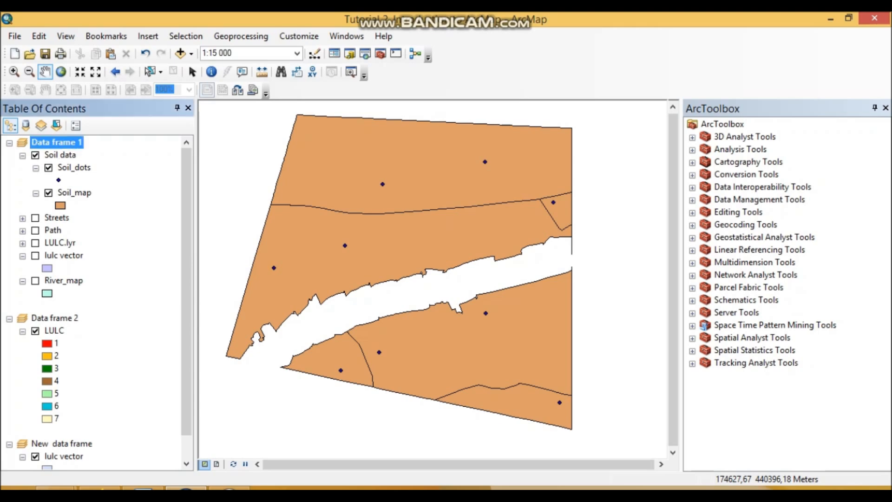
click(57, 217)
click(22, 231)
click(22, 218)
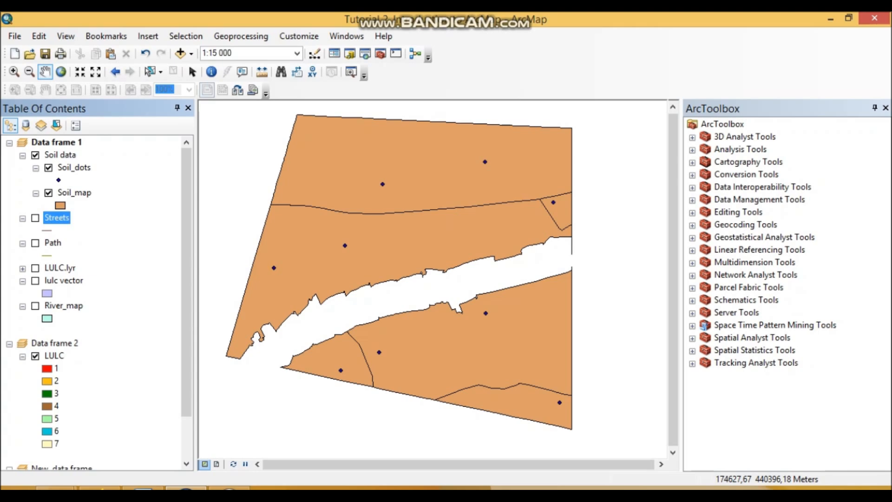
click(36, 155)
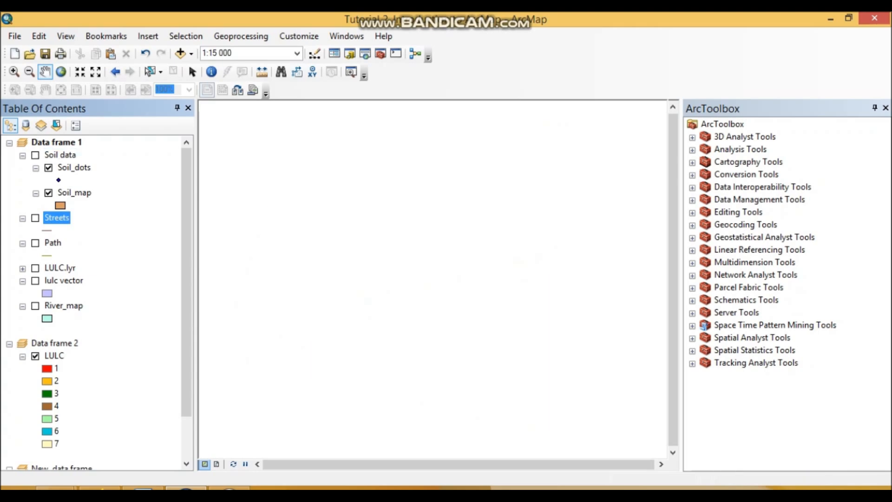
Group the Streets and Path layers and name the group layer Infrastructure
ctrl+click(53, 243)
right_click(55, 243)
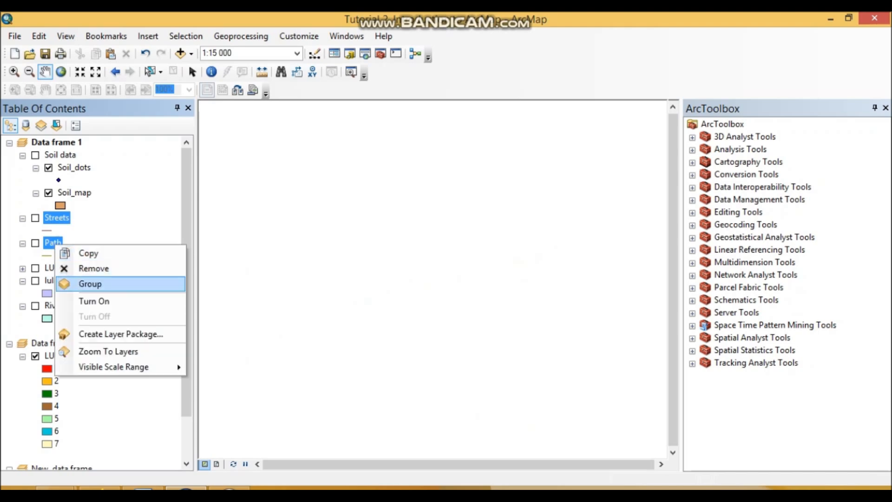
click(90, 284)
key(F2)
text(Infr)
text(as)
text(ture)
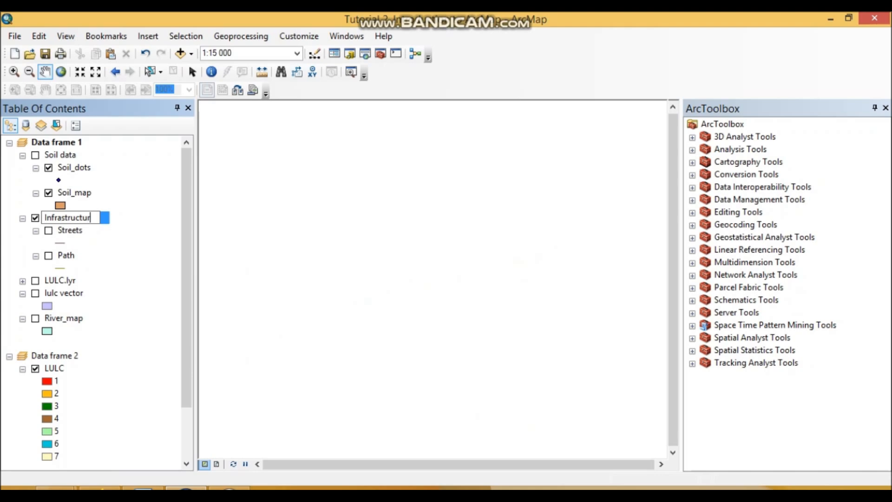
key(Return)
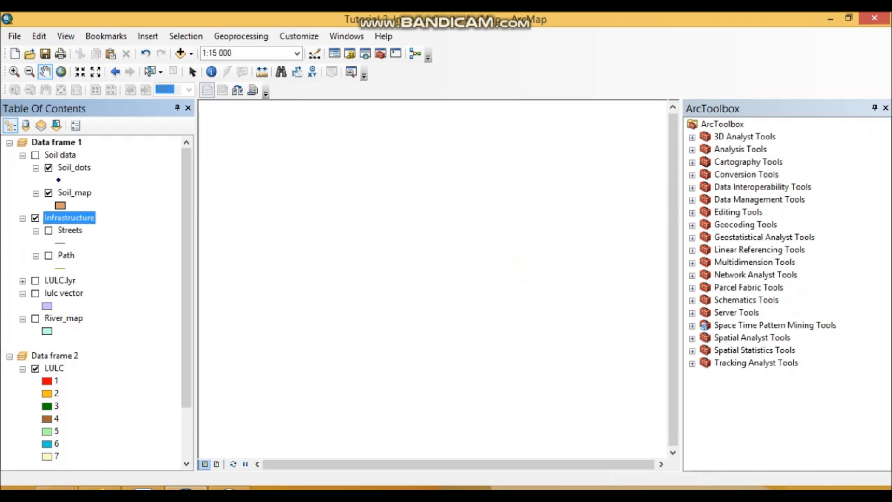
Save the Infrastructure group layer as the layer file Infrastructure.lyr in the Workspace folder under Docs
right_click(70, 217)
click(126, 404)
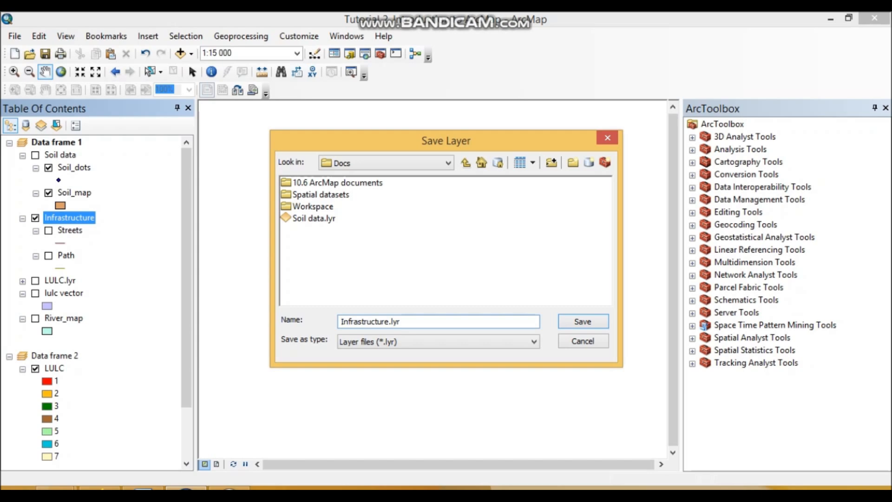
click(313, 207)
double_click(313, 206)
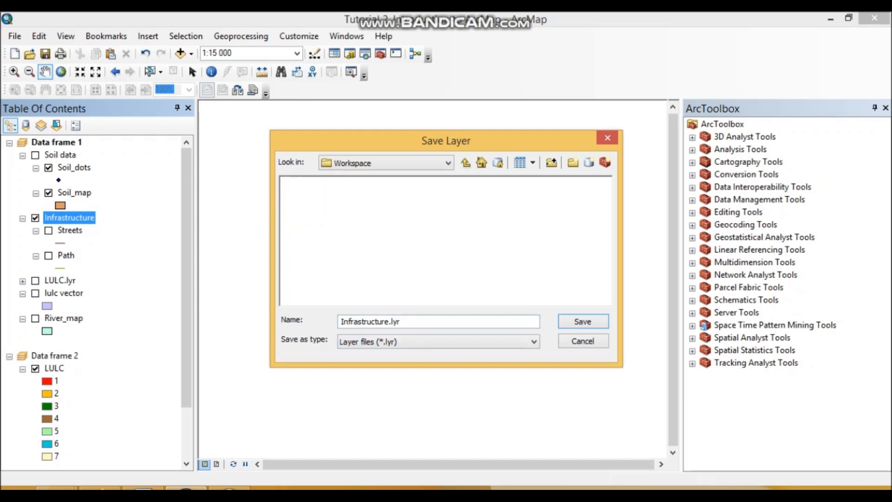
click(582, 322)
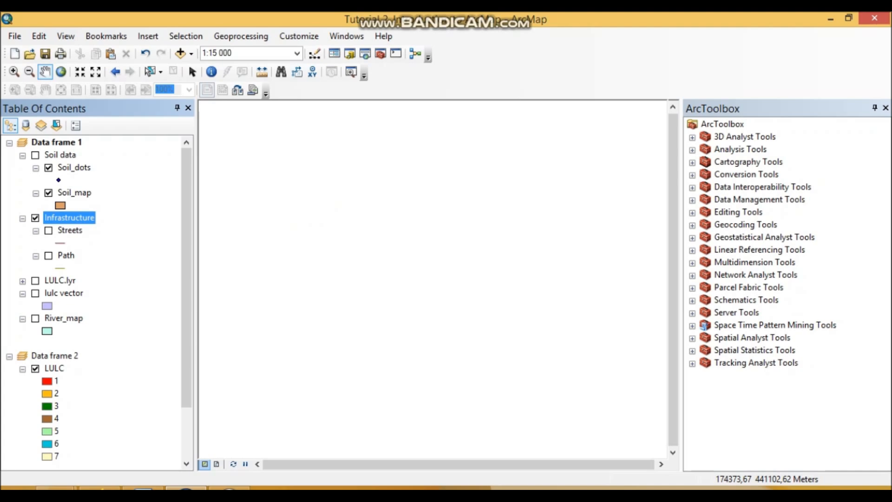
Save the Soil data group layer as a layer file again
click(59, 155)
right_click(60, 155)
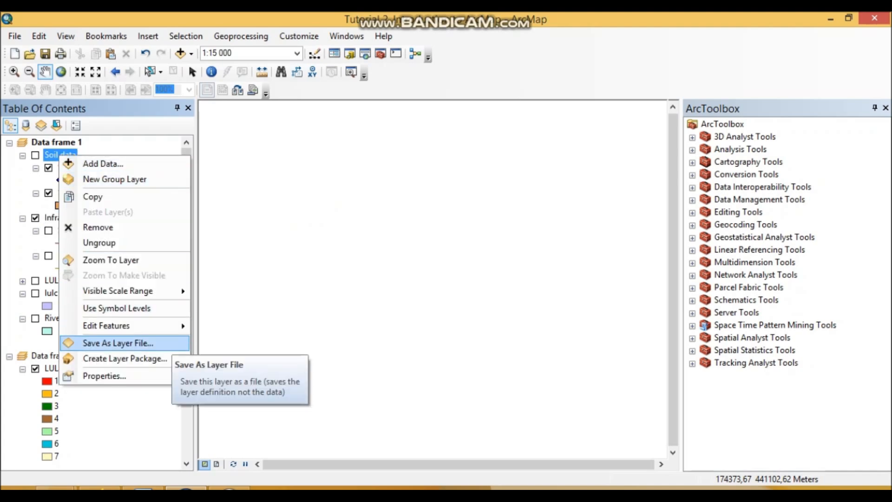
click(139, 343)
click(583, 322)
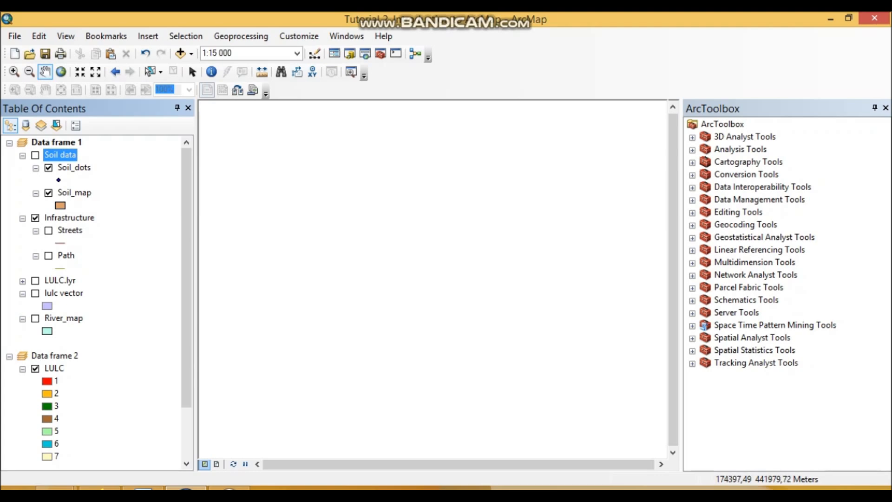
Check the Word tutorial, then capture the Infrastructure group in ArcMap's table of contents with the Snipping Tool and copy the snip
click(142, 488)
scroll(447, 297, down, 3)
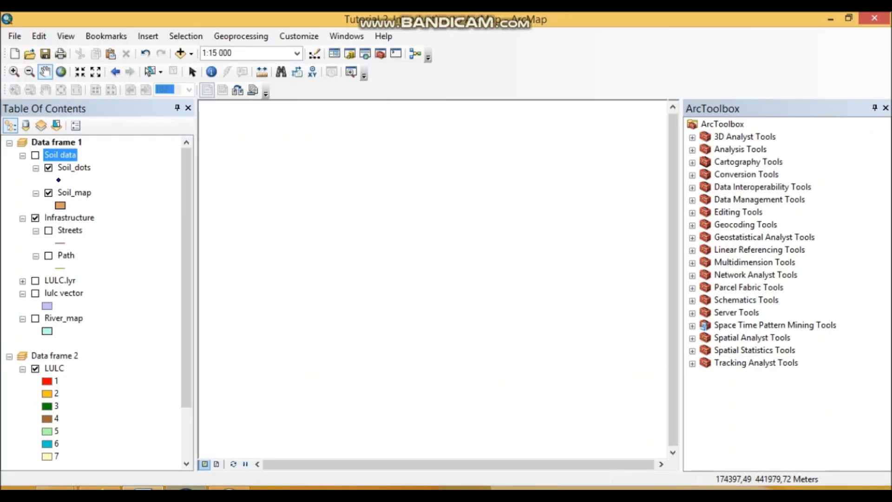
click(186, 489)
click(17, 488)
click(51, 256)
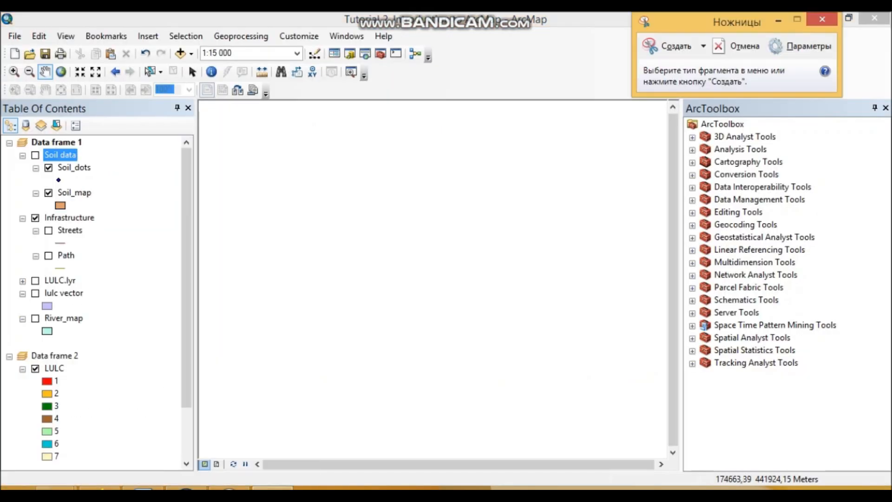
click(666, 46)
drag(7, 191, 172, 268)
right_click(122, 239)
click(170, 263)
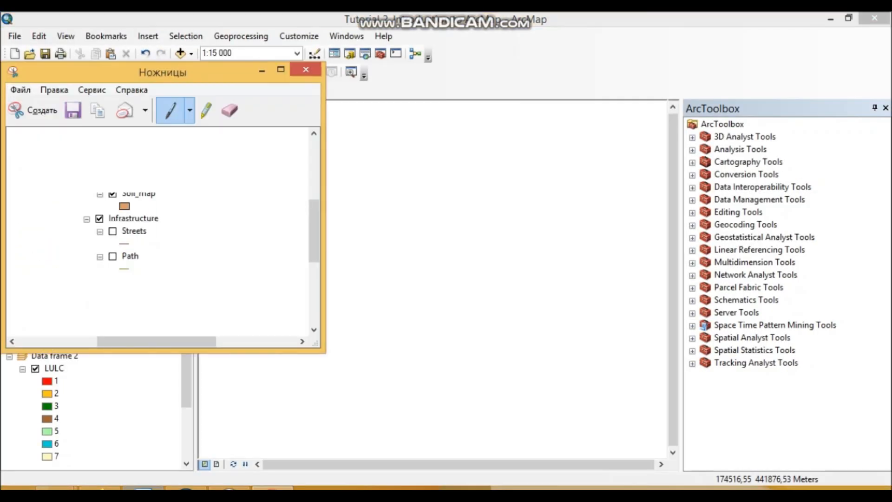
Switch to the Word tutorial and paste the copied screenshot on the empty line below task 6b
click(143, 487)
key(ctrl+v)
scroll(447, 297, down, 3)
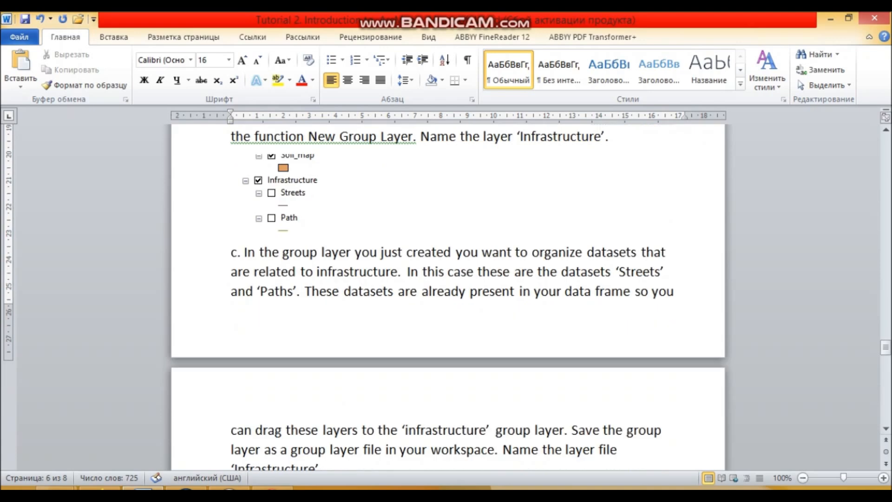
Insert a line below task 6c and paste the Infrastructure screenshot there
scroll(448, 297, down, 2)
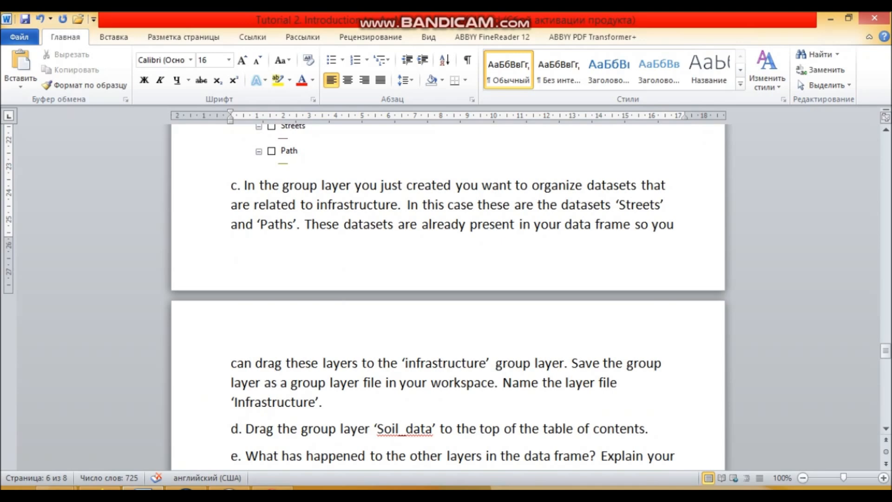
scroll(448, 298, down, 3)
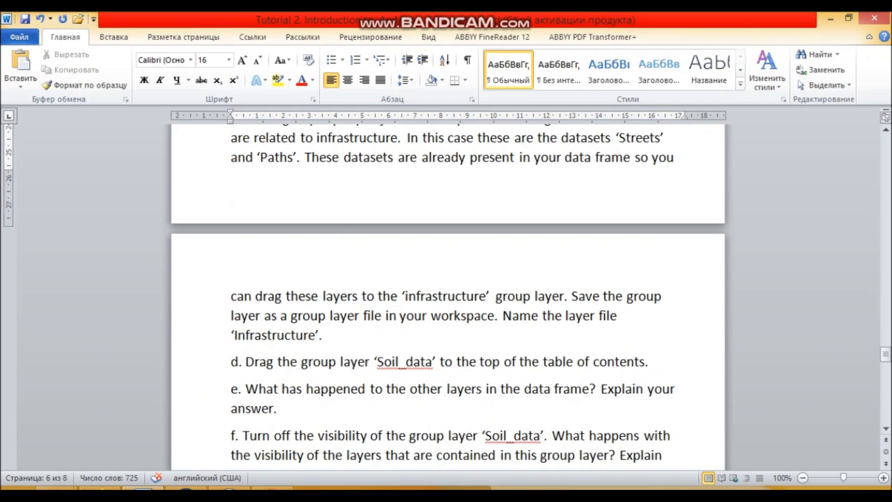
click(323, 336)
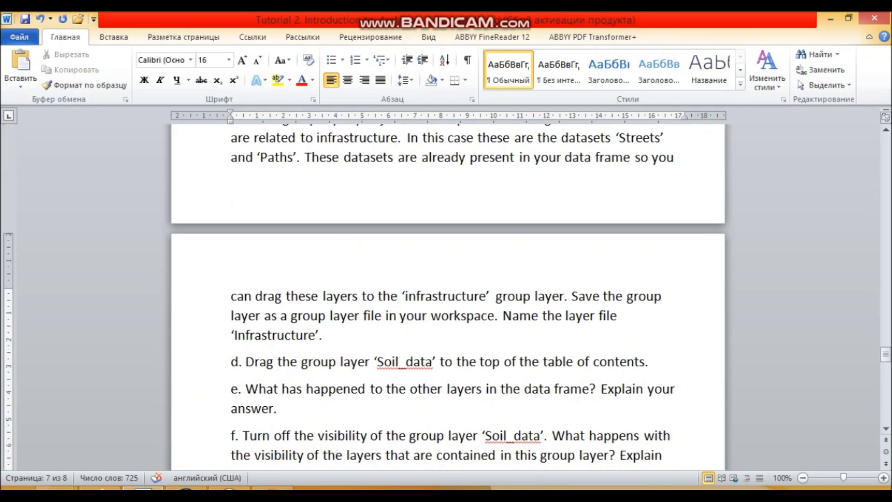
key(Return)
key(ctrl+v)
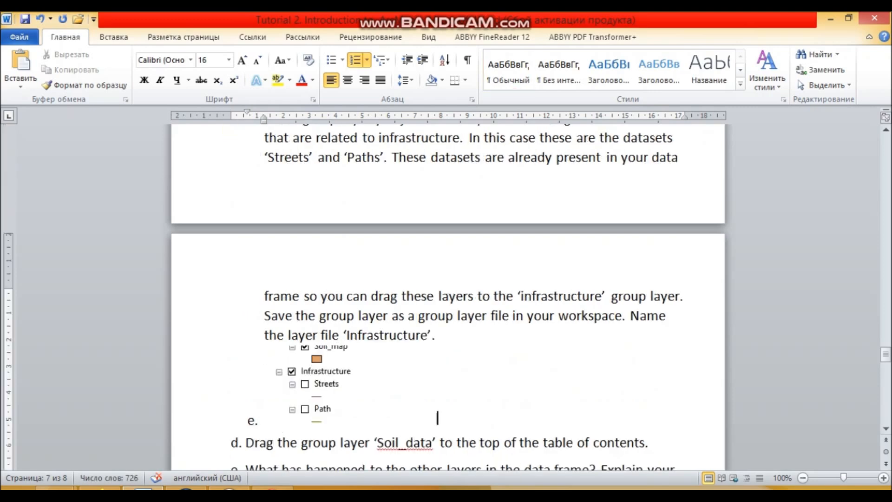
Remove the automatic list letter beside the screenshot below task 6c and delete the screenshot copy below task 6b
click(350, 385)
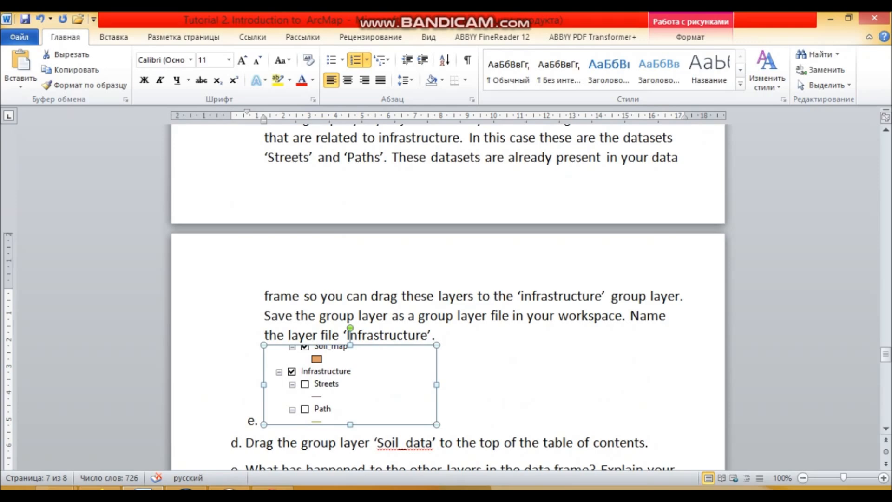
click(252, 420)
key(BackSpace)
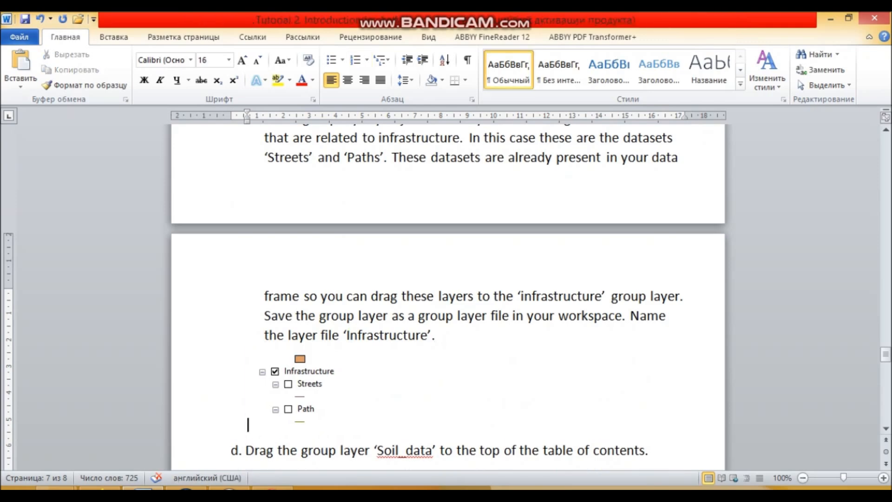
scroll(447, 297, up, 3)
scroll(447, 297, up, 6)
click(334, 363)
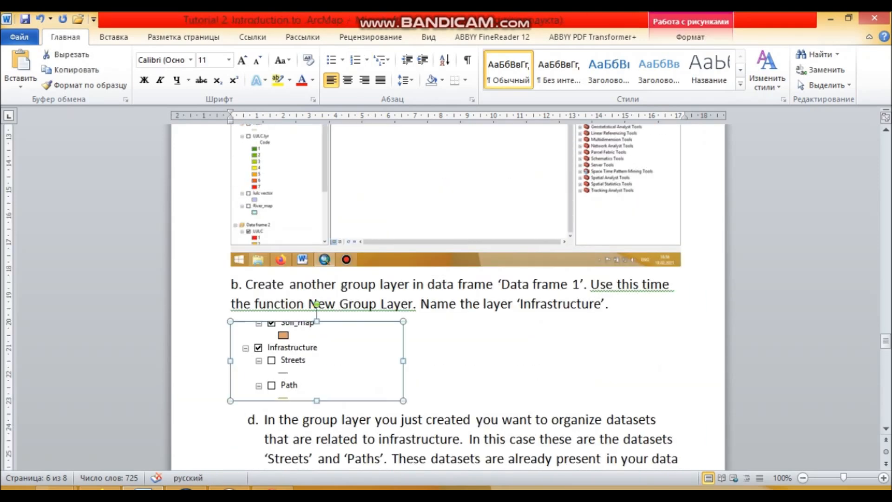
key(Delete)
Switch to ArcMap, select the Streets and Path layers in the Infrastructure group, and return to the Word tutorial
click(186, 488)
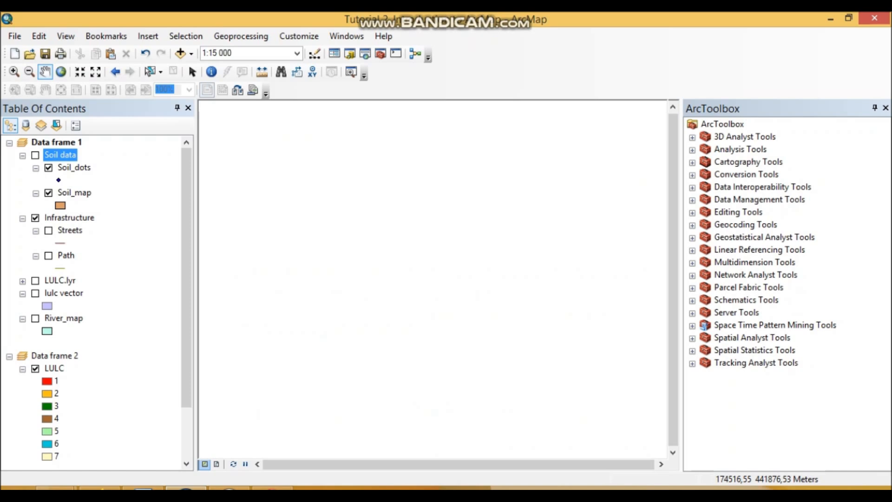
click(69, 218)
click(69, 231)
ctrl+click(66, 256)
click(143, 488)
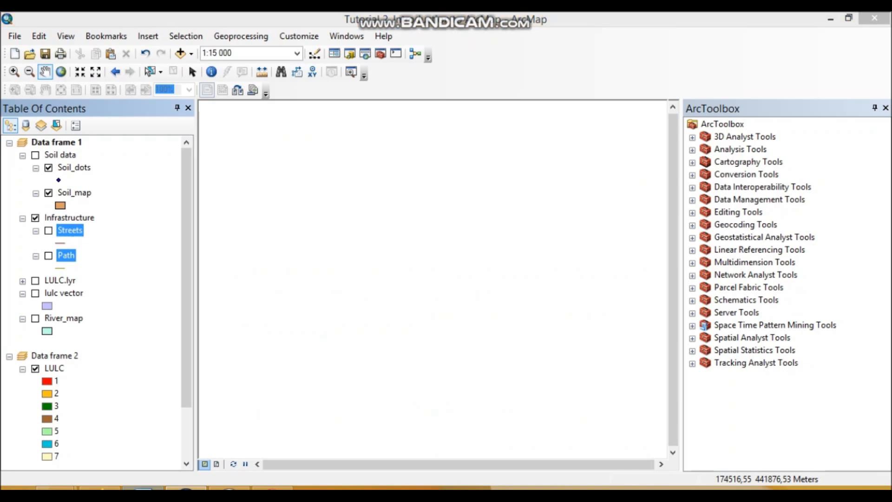
Undo the latest screenshot edits and automatic numbering, back to the empty line below task 6c
scroll(448, 297, down, 5)
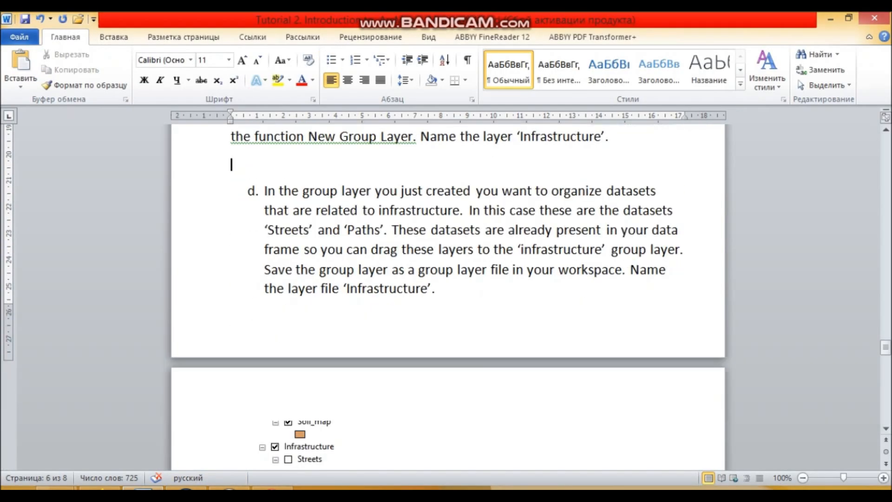
scroll(231, 164, down, 4)
scroll(448, 297, up, 7)
scroll(447, 298, down, 6)
scroll(448, 297, down, 2)
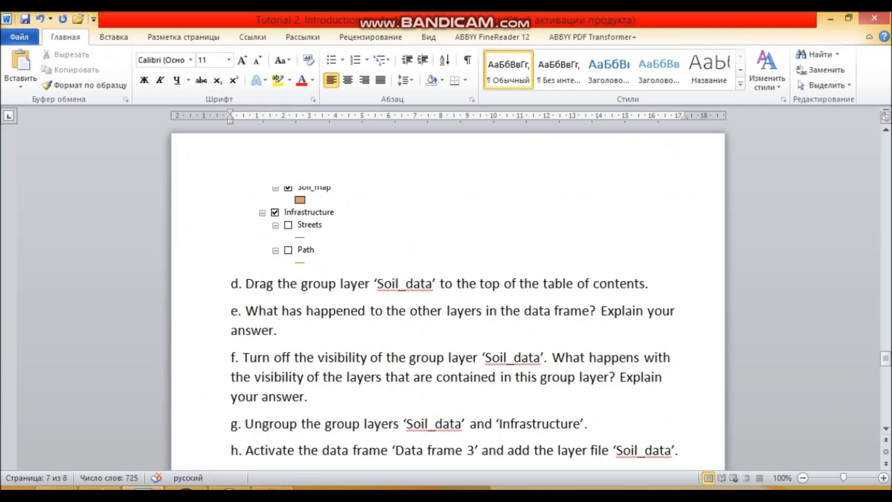
scroll(448, 297, up, 4)
click(40, 19)
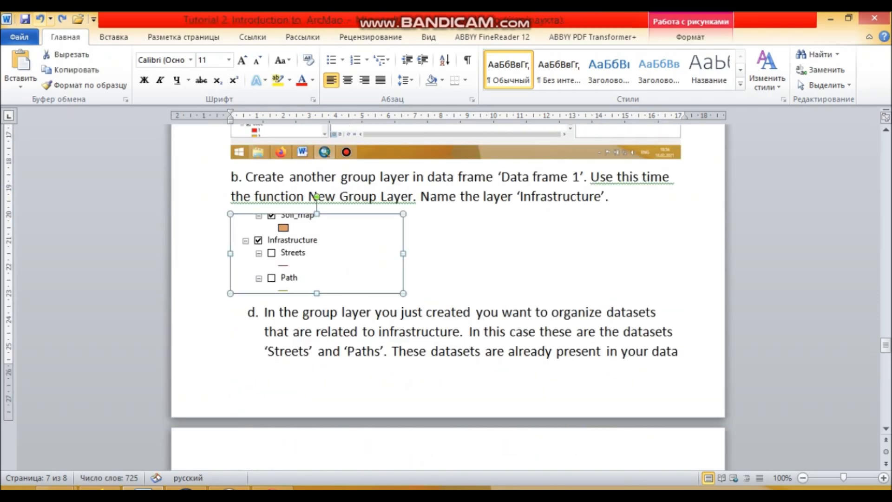
click(40, 19)
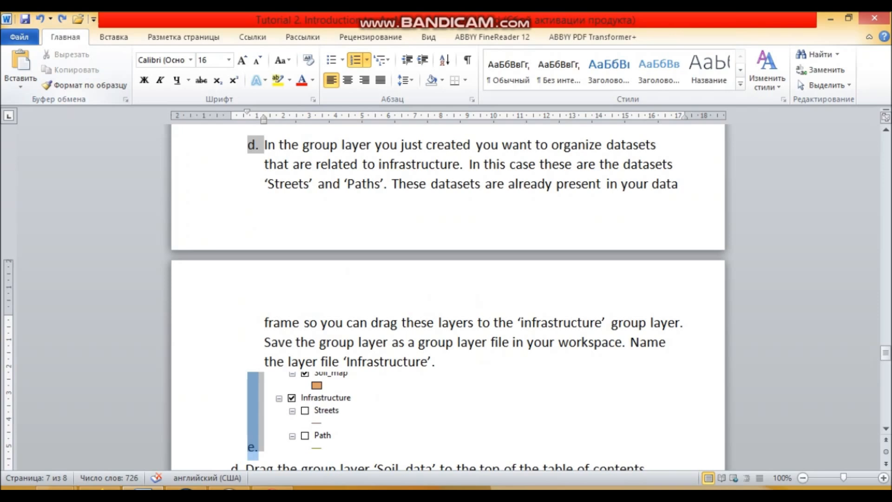
scroll(448, 297, down, 3)
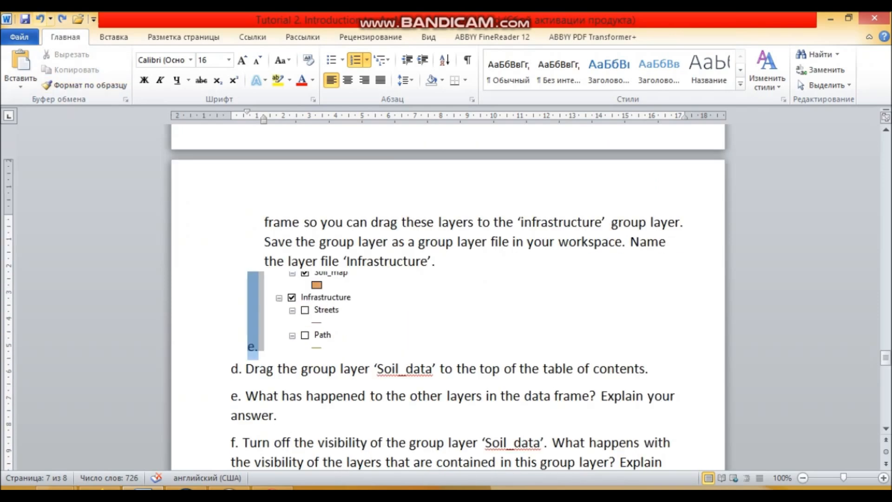
click(40, 19)
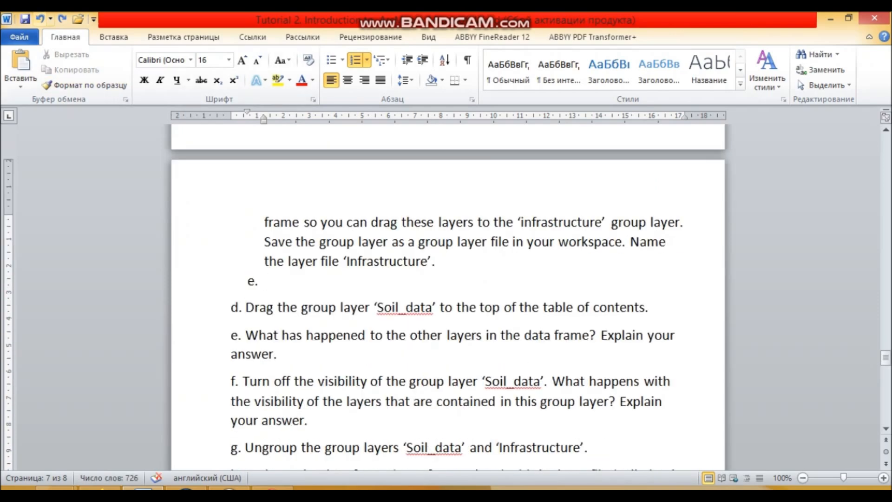
click(40, 19)
scroll(448, 297, up, 7)
scroll(448, 297, down, 5)
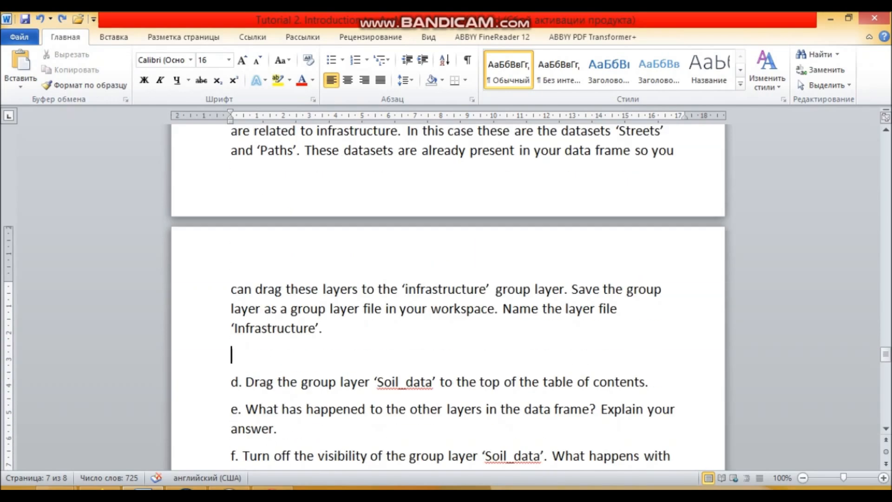
Adjust the empty lines below task 6c and add empty lines below task 6d
key(Return)
key(Return)
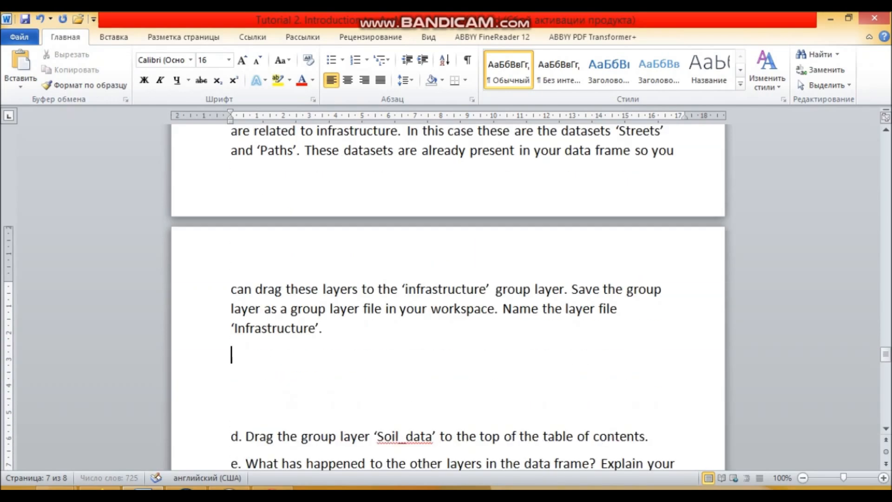
scroll(448, 297, down, 3)
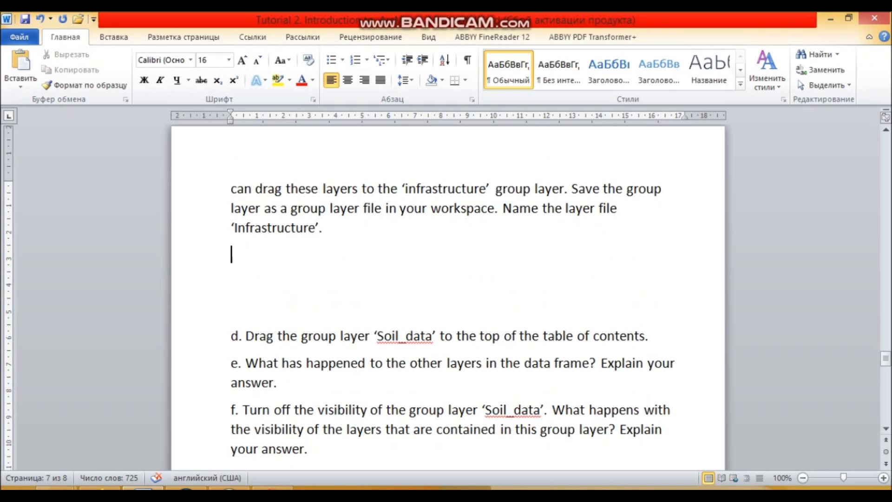
key(BackSpace)
key(BackSpace)
click(650, 309)
key(Return)
key(BackSpace)
key(BackSpace)
key(Return)
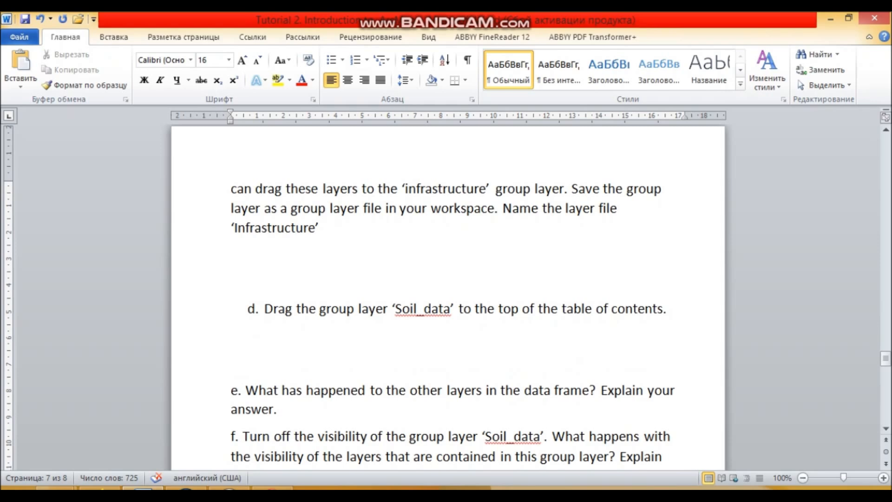
Switch to ArcMap and turn on the visibility of the Soil data group layer in Data frame 1
click(186, 488)
click(60, 154)
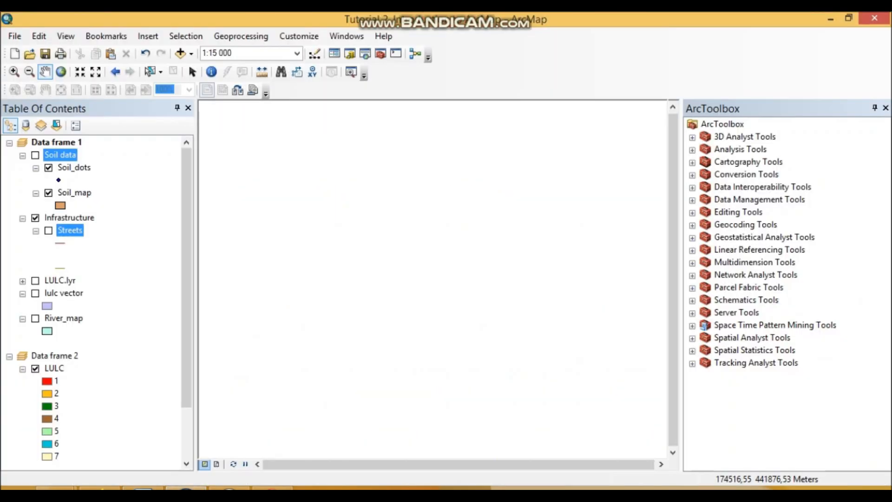
click(36, 155)
ctrl+click(69, 217)
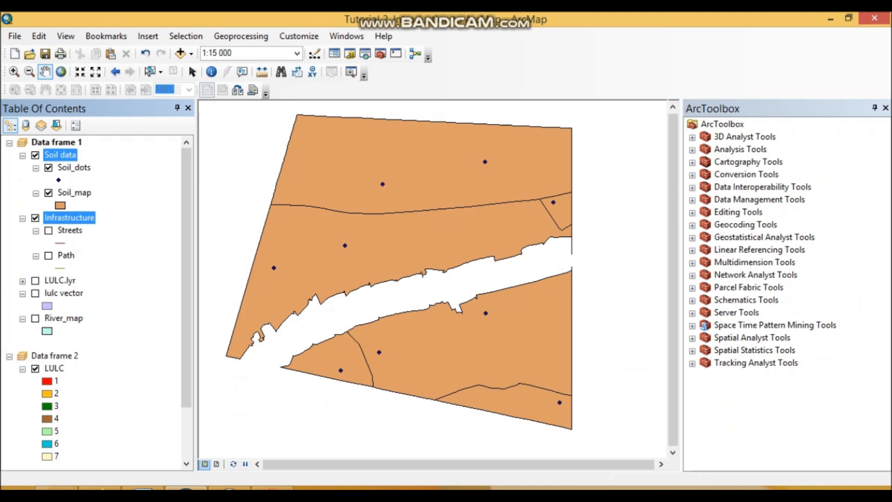
Move the Infrastructure group above the Soil data group and turn on its Streets and Path layers
click(70, 217)
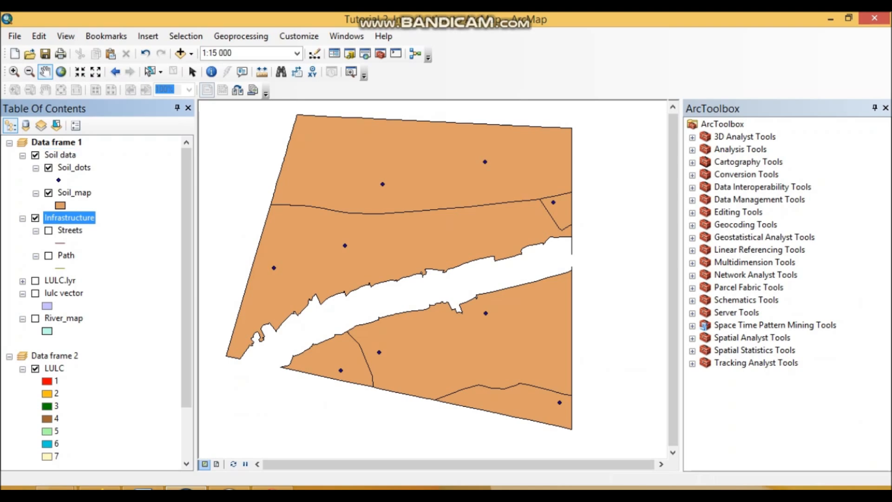
drag(69, 217, 69, 148)
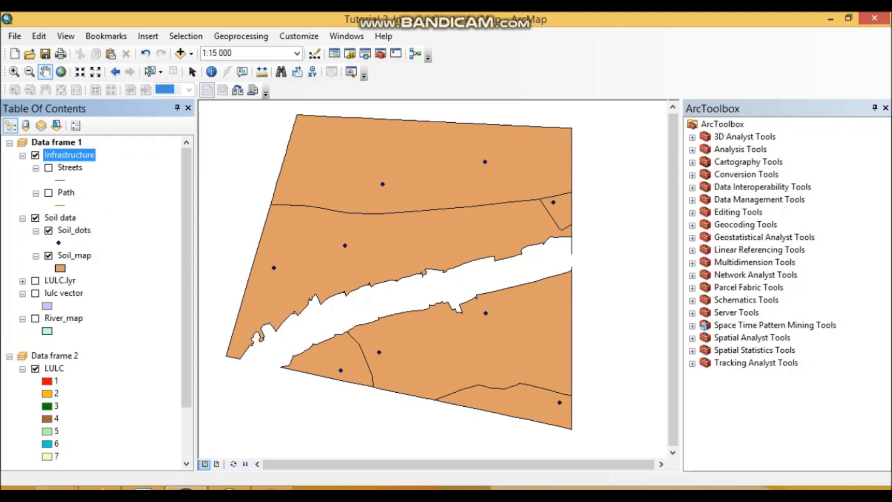
click(49, 168)
click(49, 193)
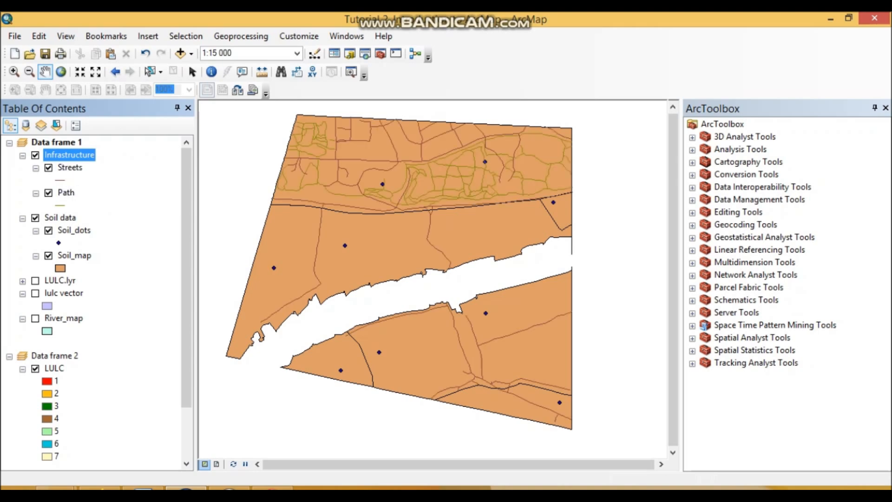
Switch to the Word tutorial, paste the ArcMap screenshot below task 6d, and place the cursor at the end of task 6e
click(142, 488)
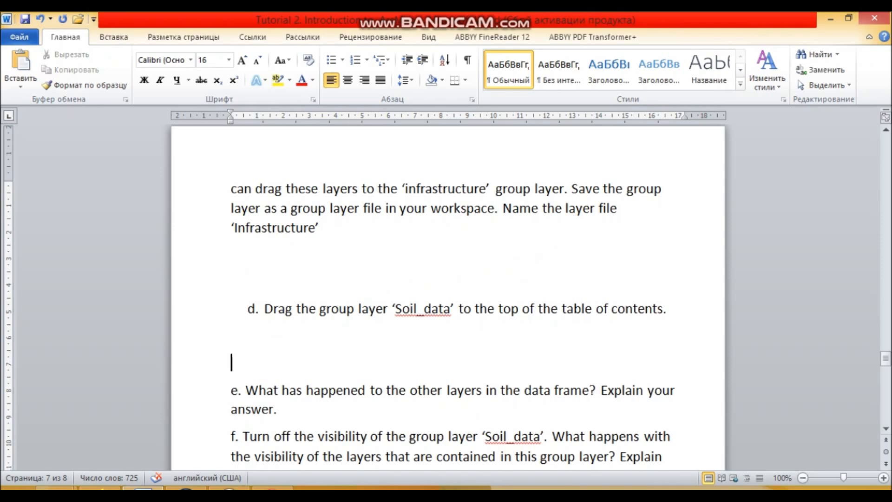
key(ctrl+v)
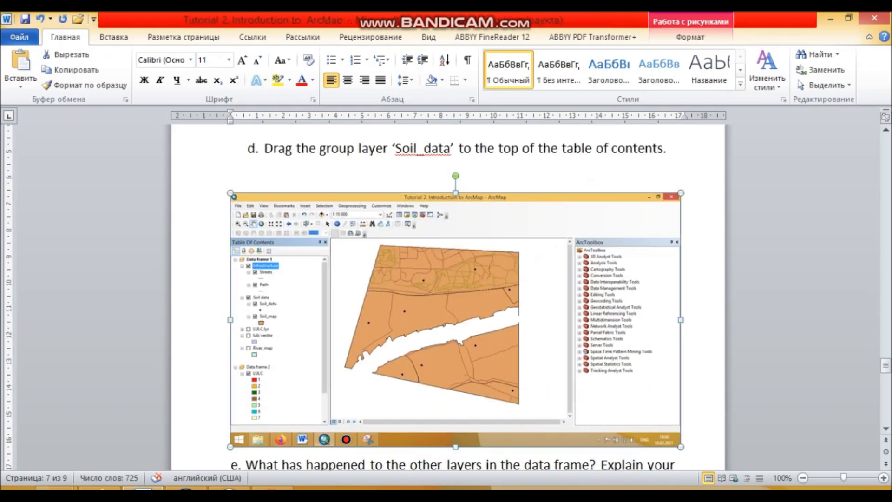
scroll(448, 297, down, 5)
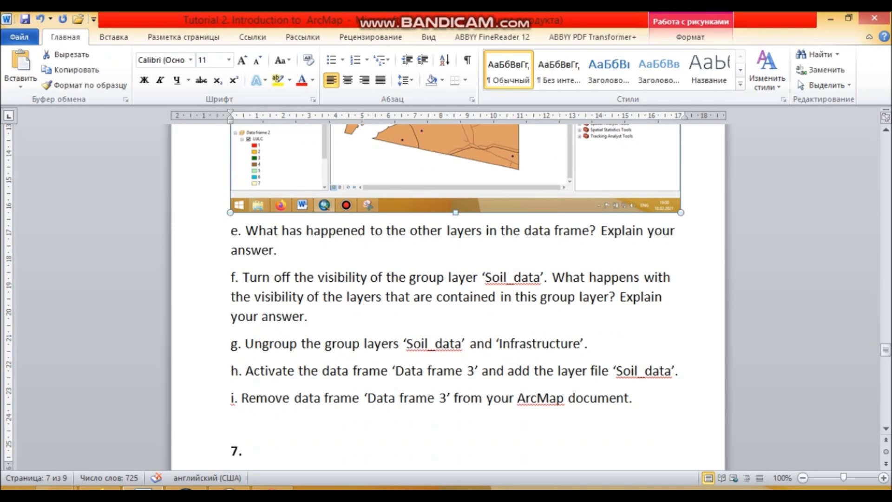
click(279, 250)
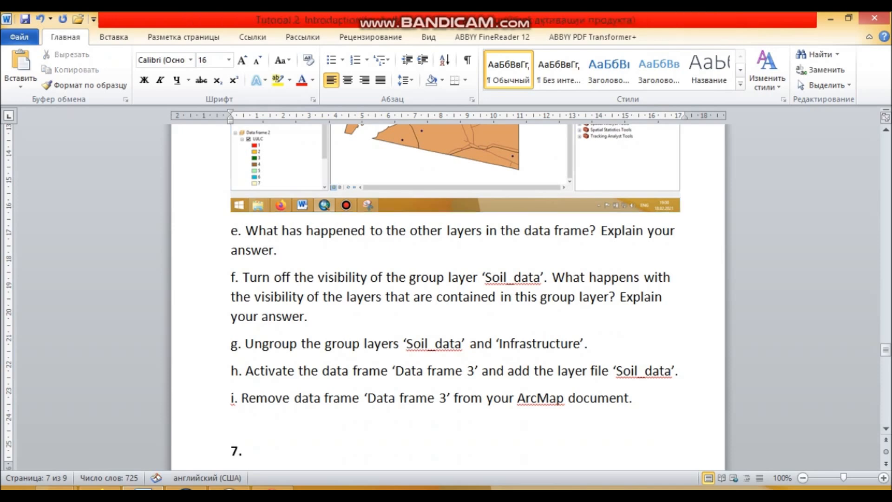
Switch to ArcMap and move the Soil data group above the Infrastructure group in Data frame 1
click(186, 488)
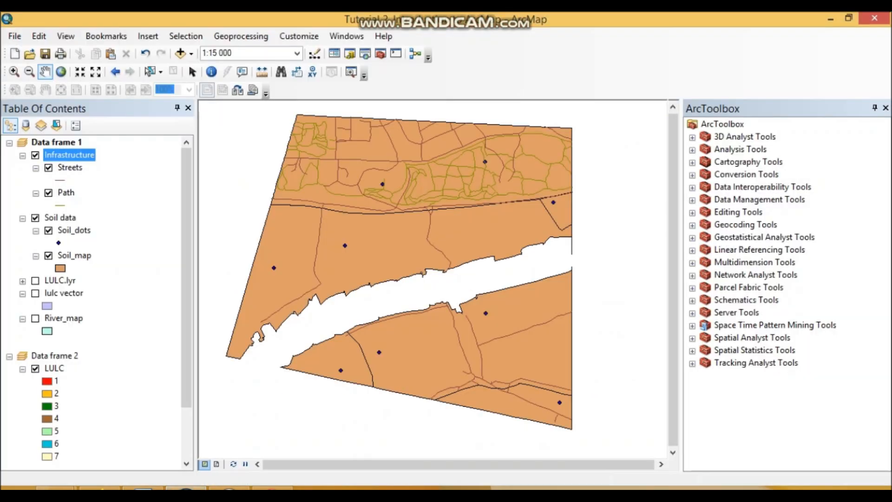
drag(60, 217, 61, 150)
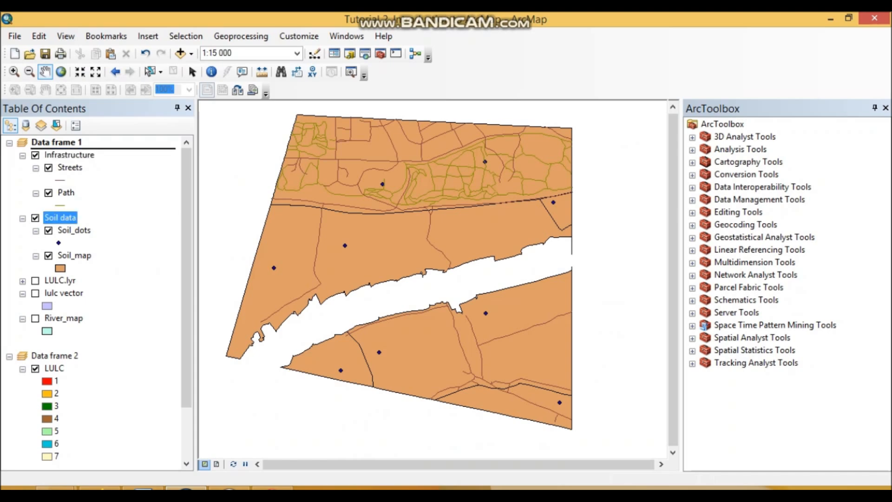
drag(61, 150, 60, 150)
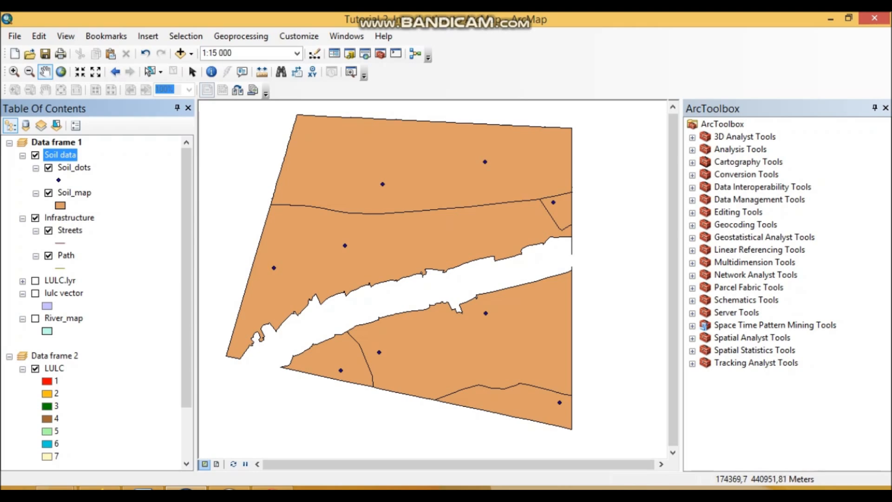
Toggle the lulc vector, LULC.lyr and River_map layers on and off to examine how they draw beneath the Soil data group
click(35, 293)
click(36, 281)
click(36, 318)
click(36, 293)
click(36, 281)
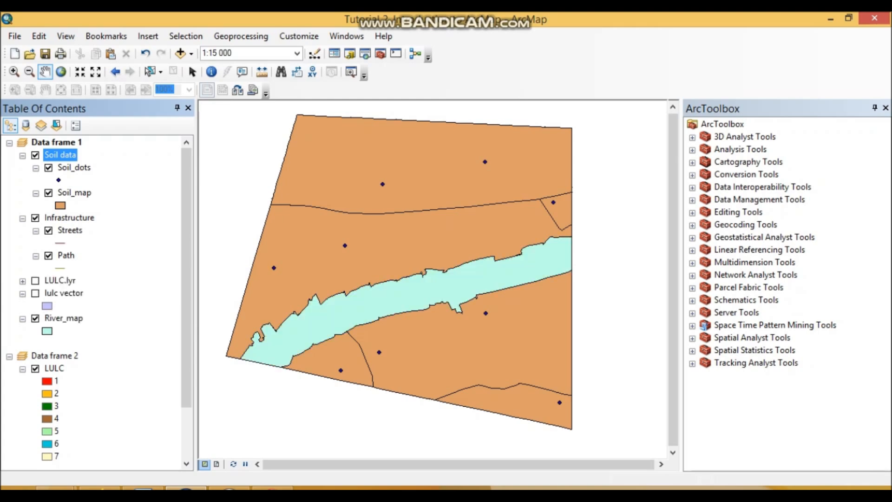
click(36, 318)
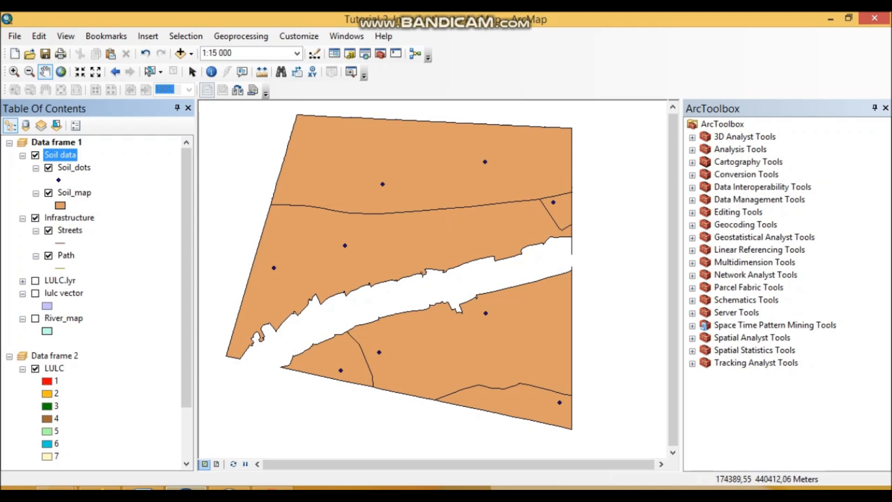
Return to the Word tutorial and begin the answer to task 6e on an unnumbered line below it with "Other la"
click(143, 489)
scroll(448, 278, down, 3)
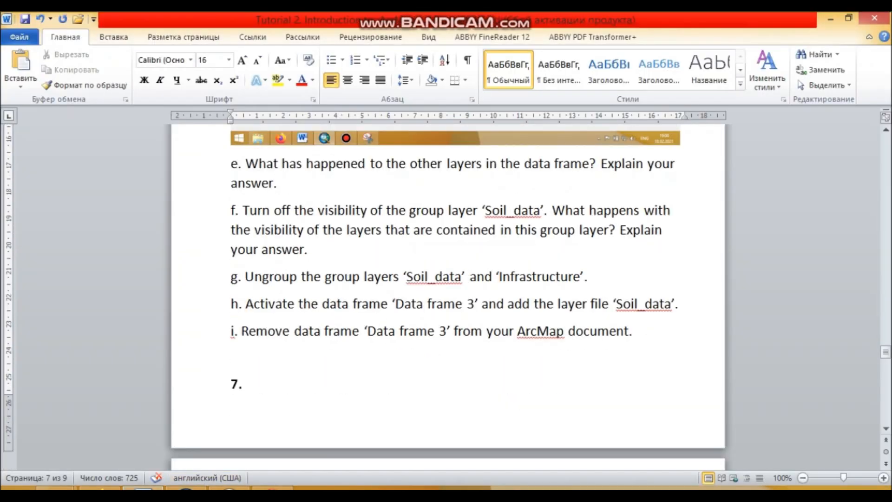
key(Return)
key(BackSpace)
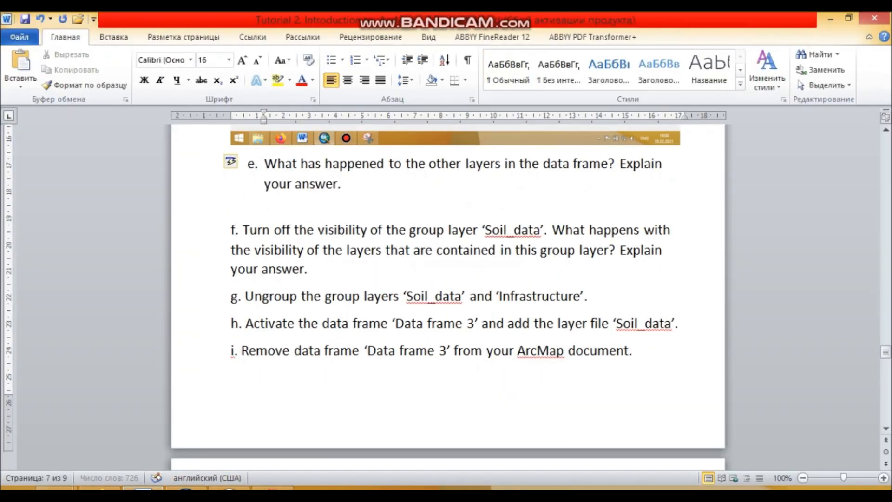
key(BackSpace)
text(Other la)
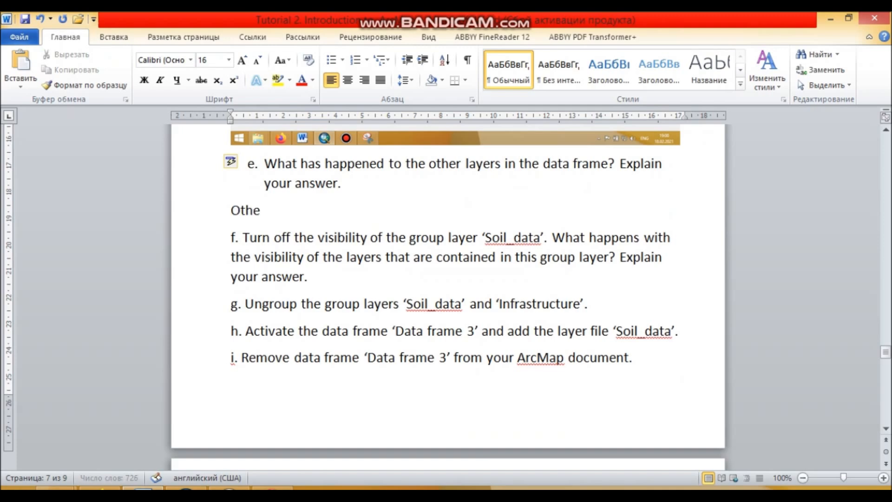